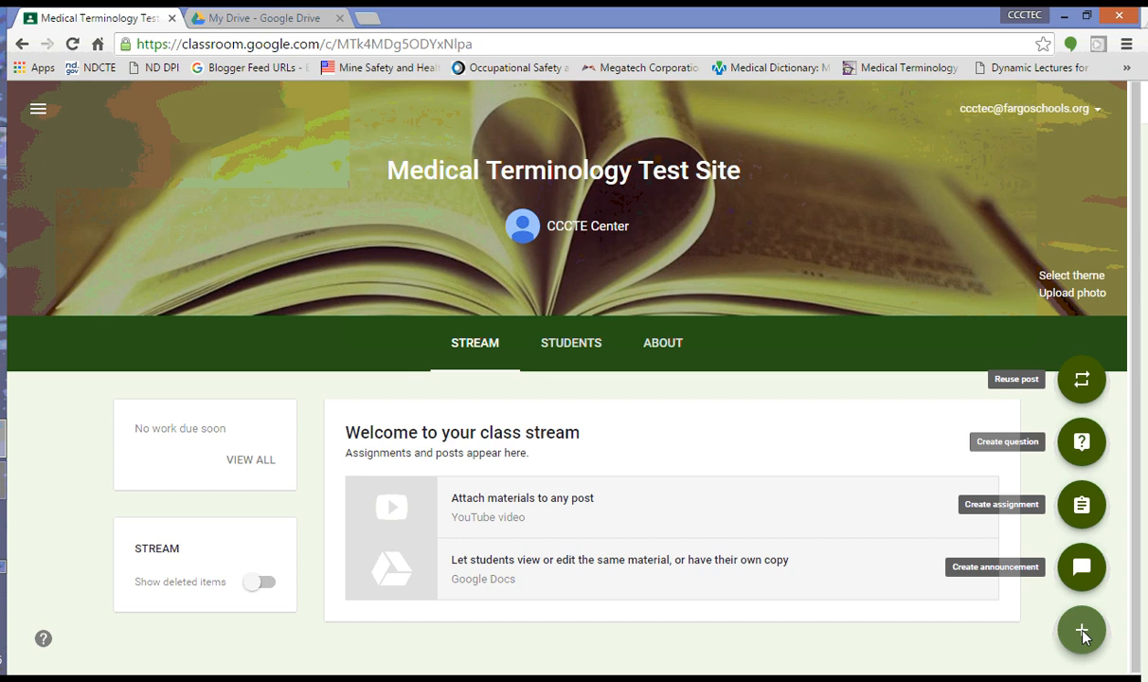
Step: Create a new assignment in the Medical Terminology Test Site class and begin its title with "Unit 1"
click(1080, 507)
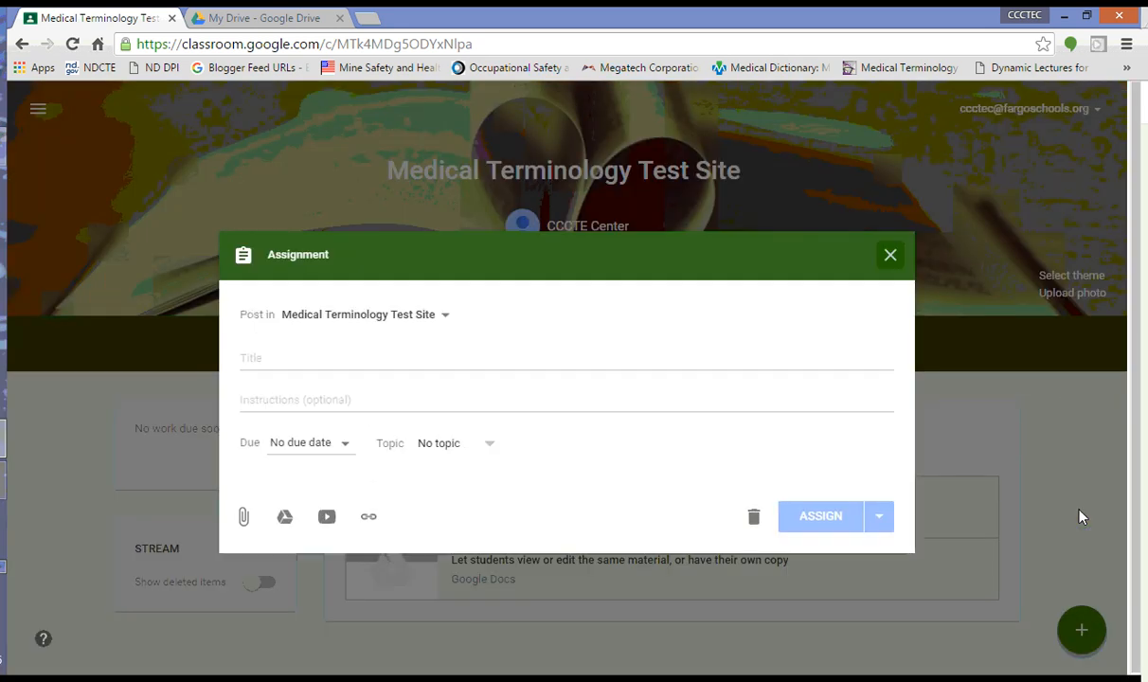
click(261, 365)
text(Unit)
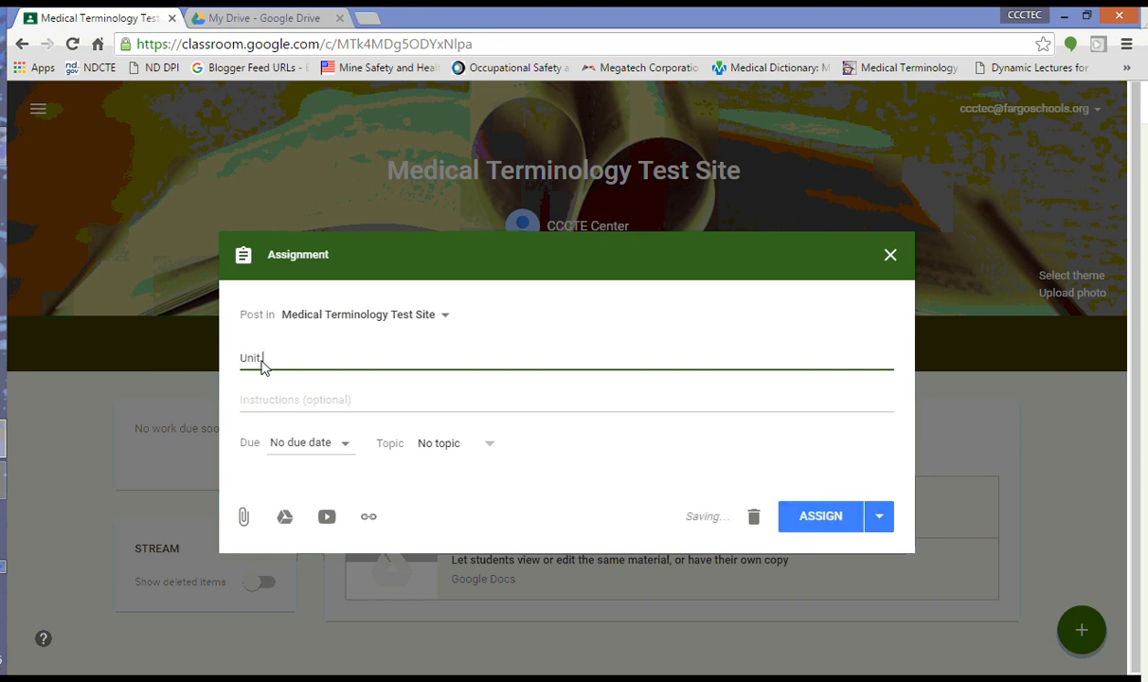
text( 1)
Step: Switch to Google Drive and look up the first unit's full name in the Medical Terminology folder under Health Careers
click(254, 20)
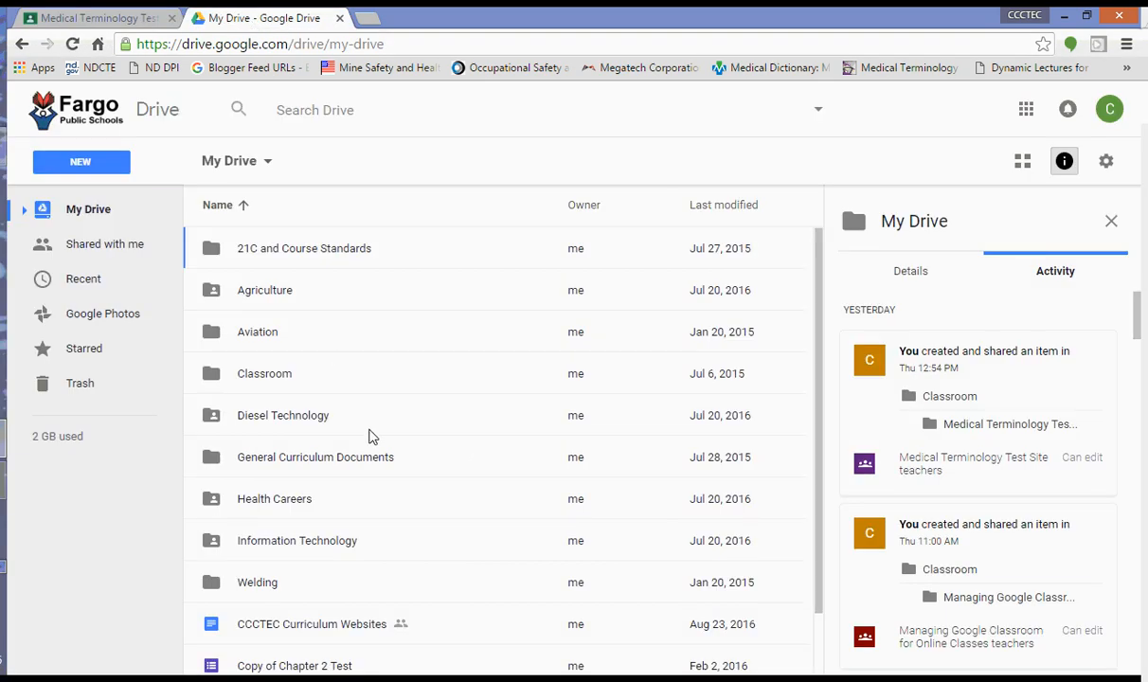
double_click(288, 514)
double_click(305, 256)
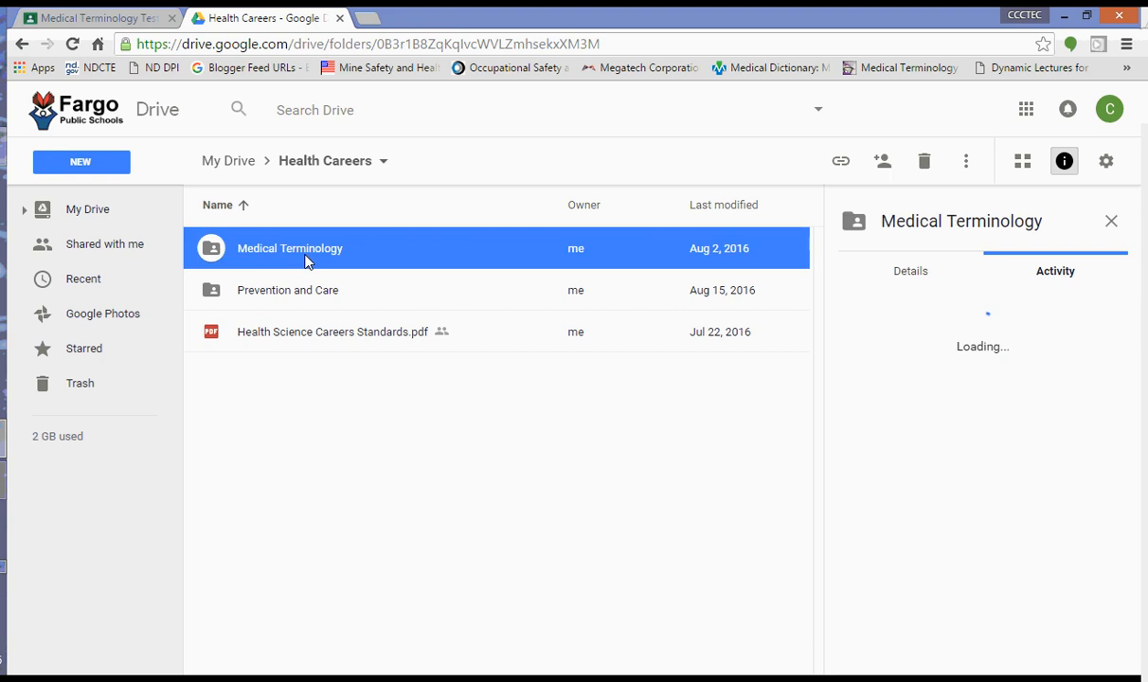
scroll(432, 370, down, 3)
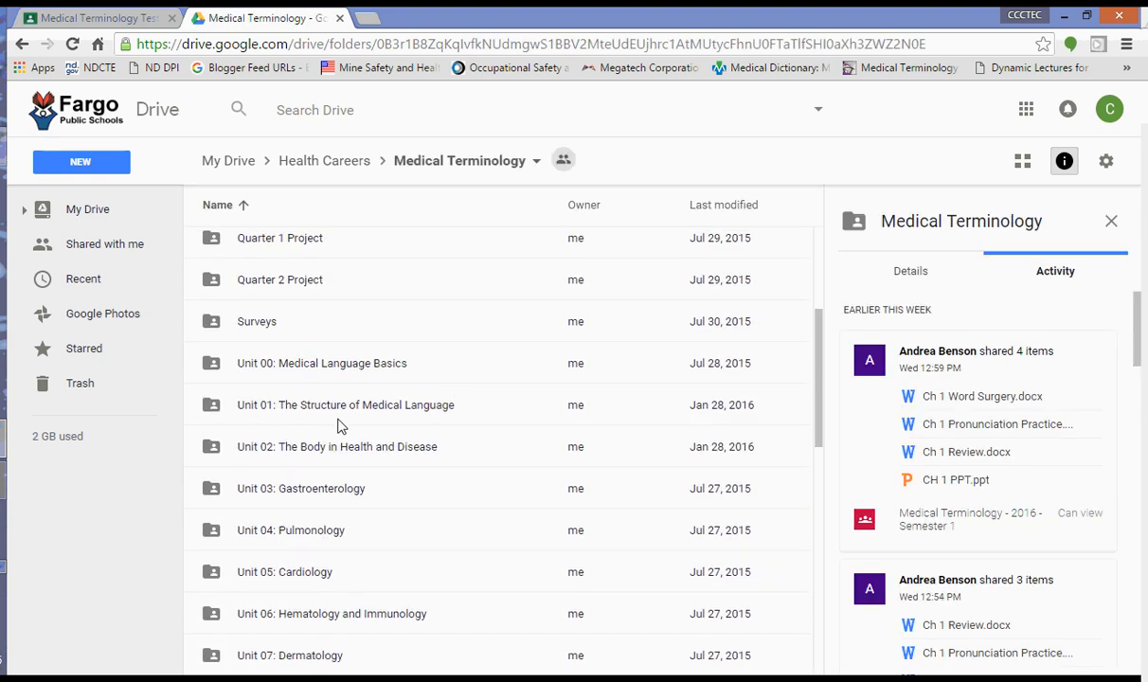
Step: Return to Google Classroom and complete the assignment title as "Unit 1: The Structure of Medical Language"
click(125, 21)
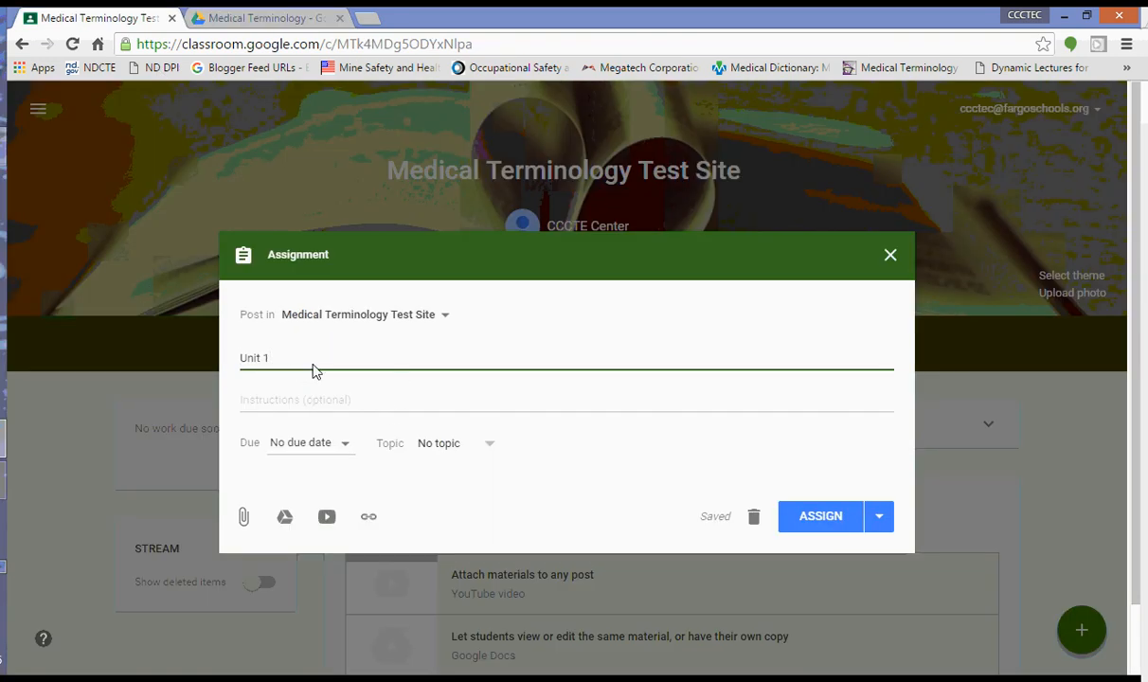
text(: The Structure of Medic)
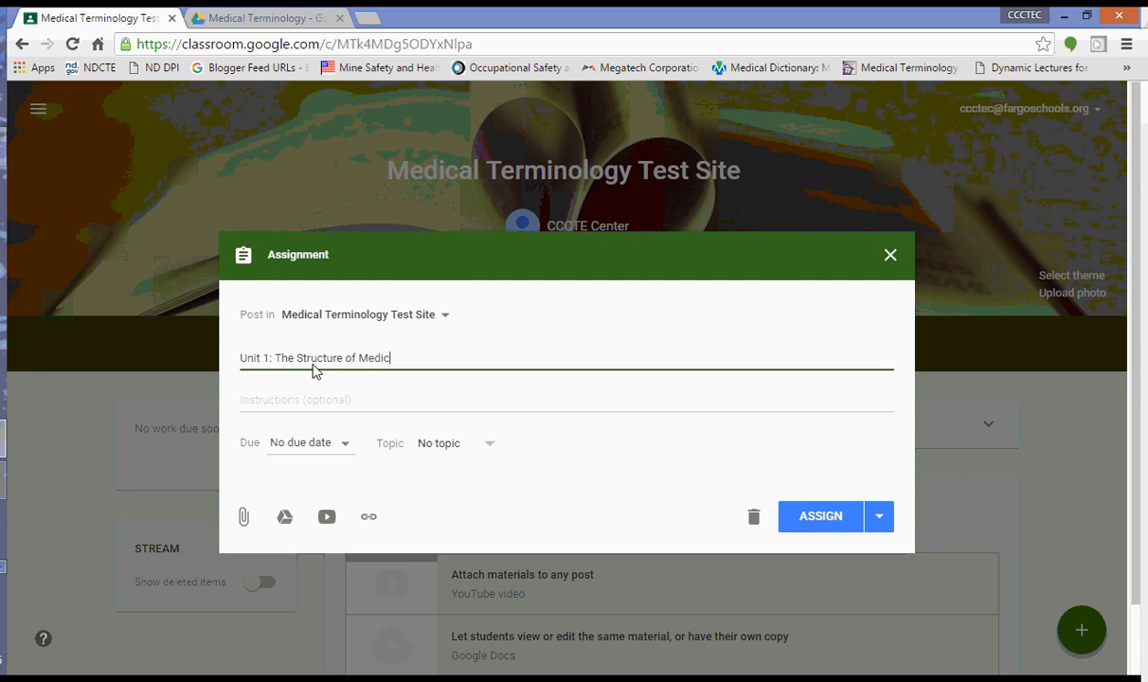
text(al Language)
Step: Enter the assignment instructions on four lines: "due dates", "instructions", "activity names" and "and any other info"
click(273, 400)
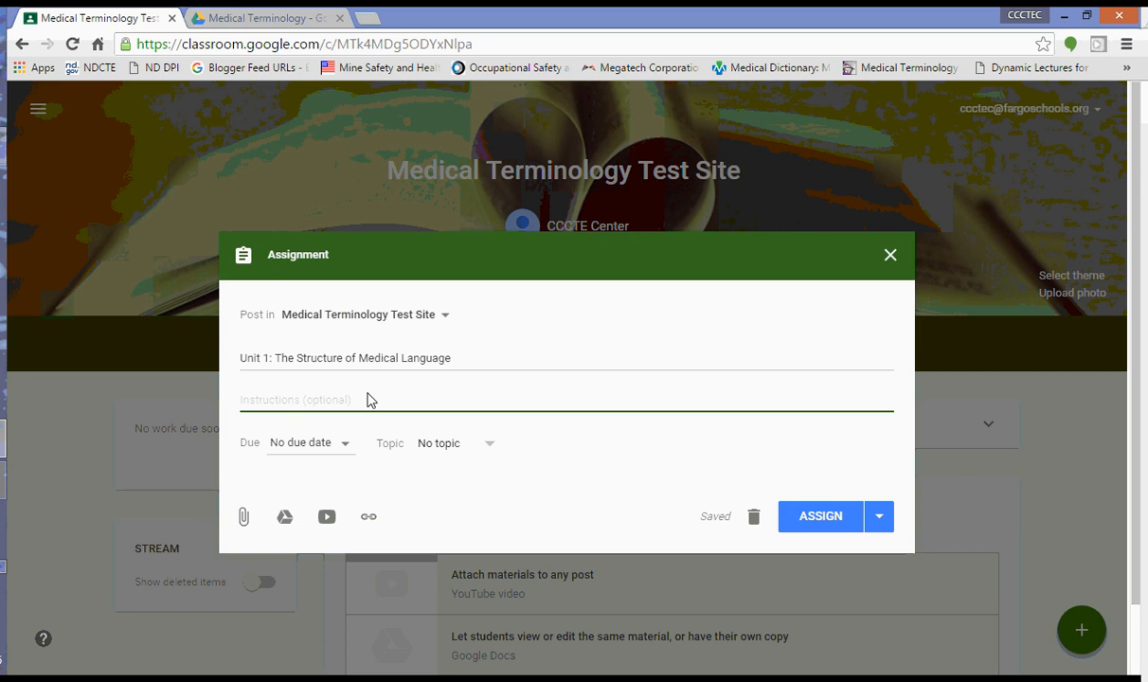
text(due)
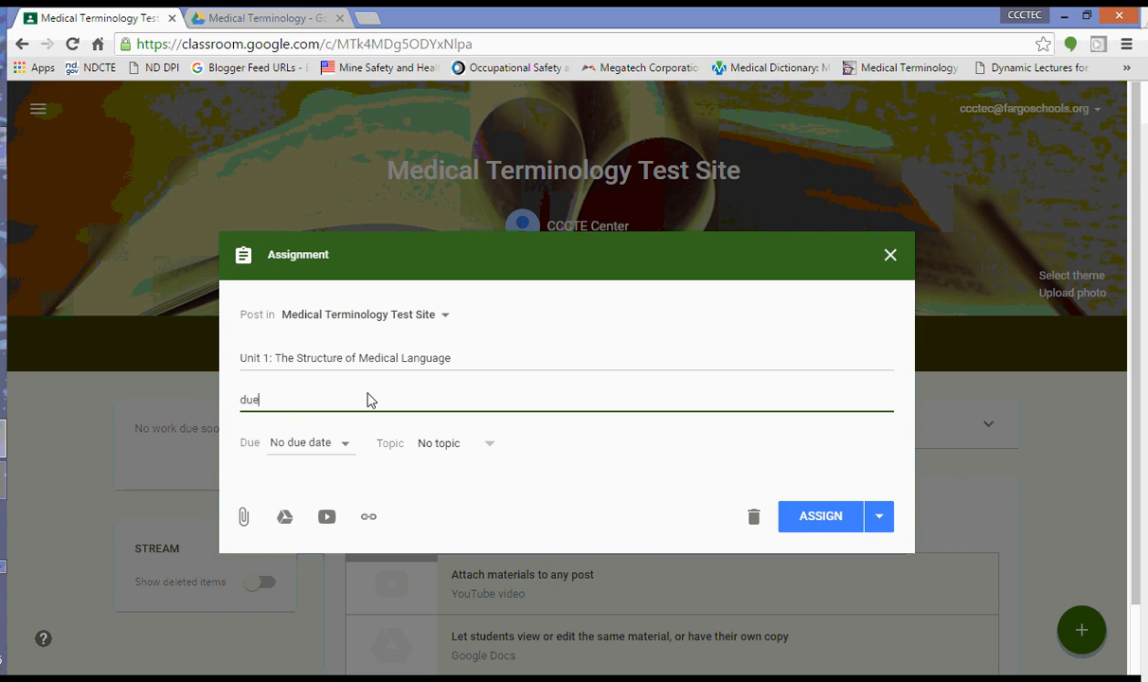
text( dates)
key(Return)
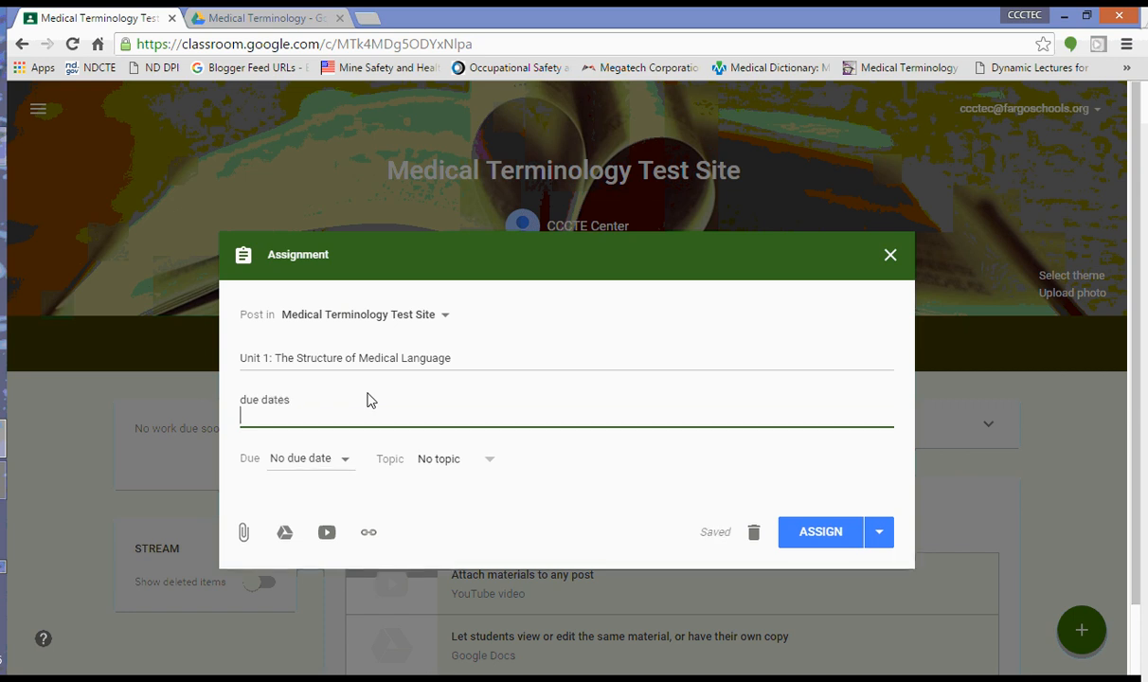
text(instructions)
key(Return)
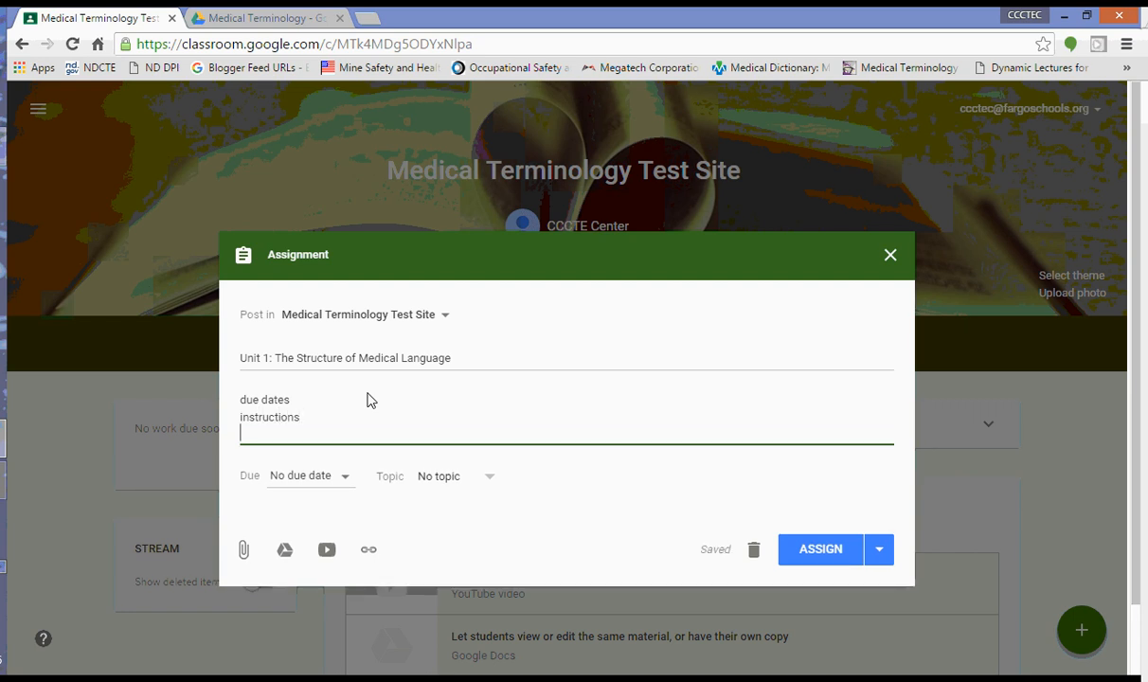
text(activity names)
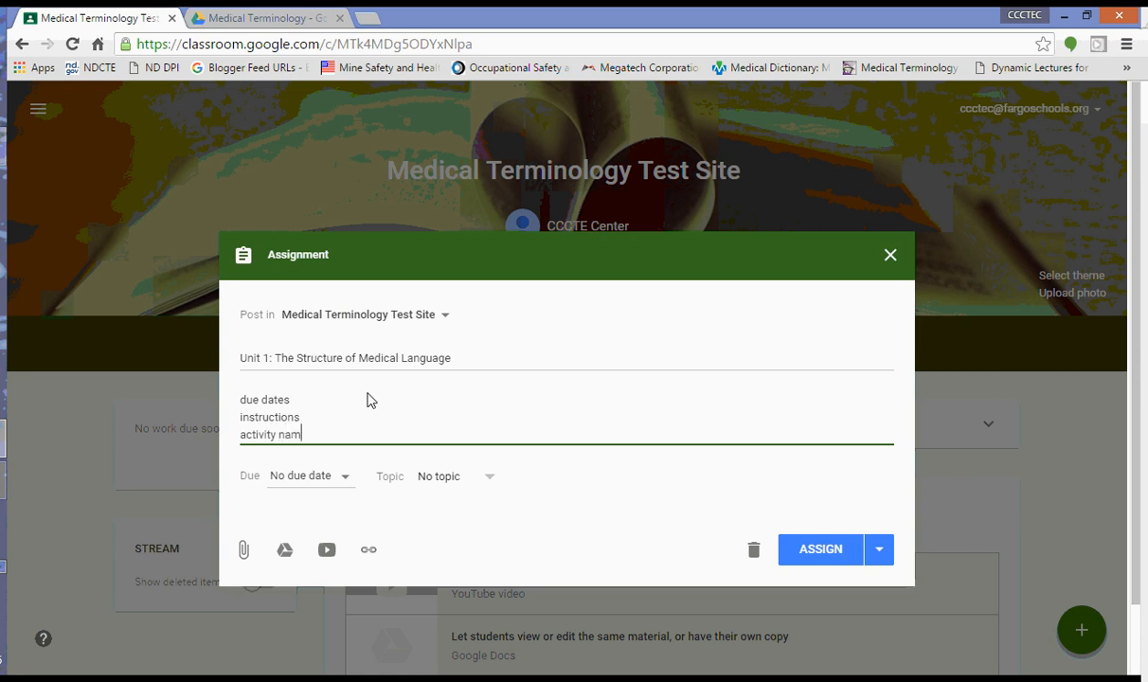
key(Return)
text(and)
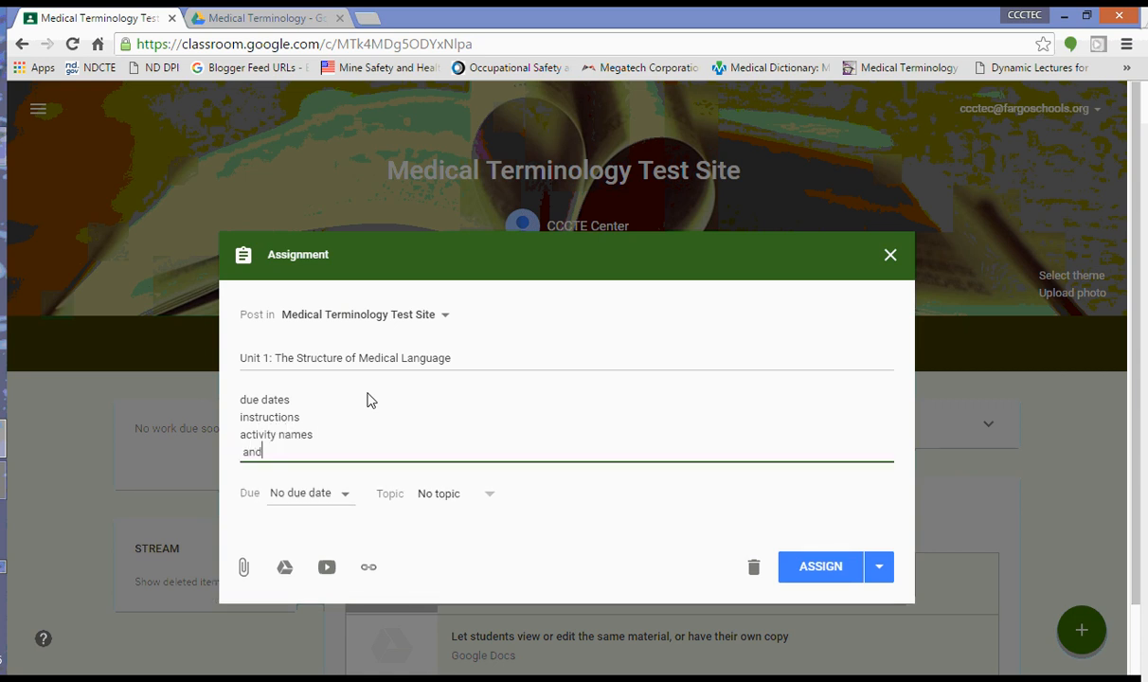
key(BackSpace)
key(BackSpace)
key(BackSpace)
key(BackSpace)
text(and any other info)
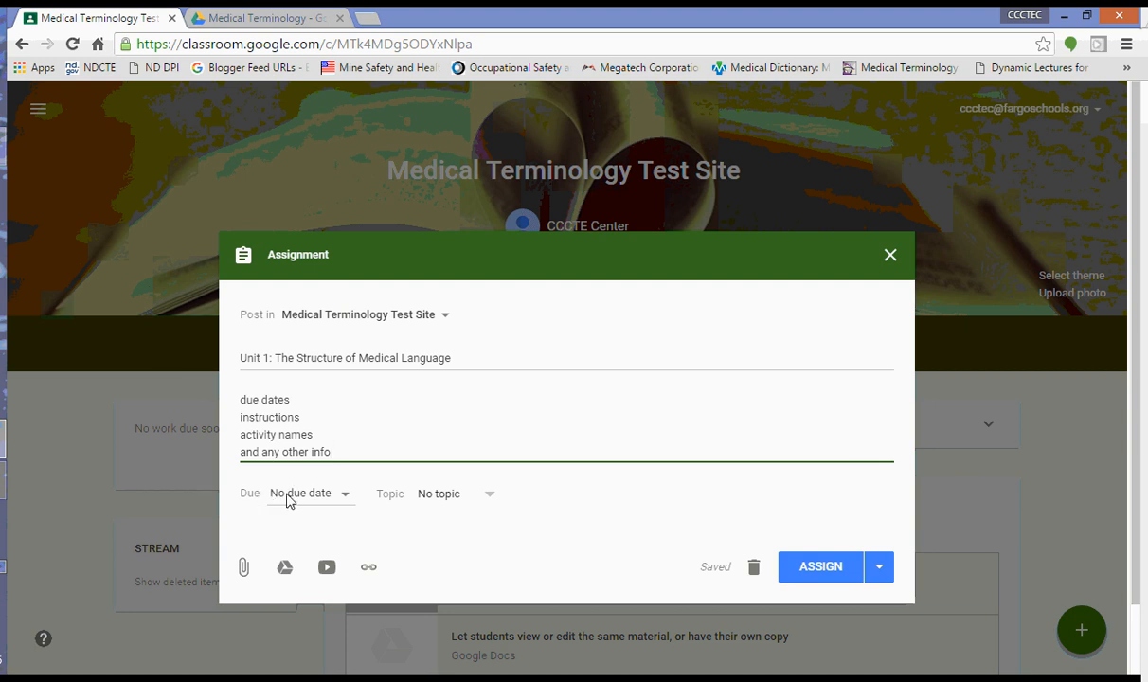
Step: Set the assignment's due date to August 30, 2016
click(334, 498)
click(431, 559)
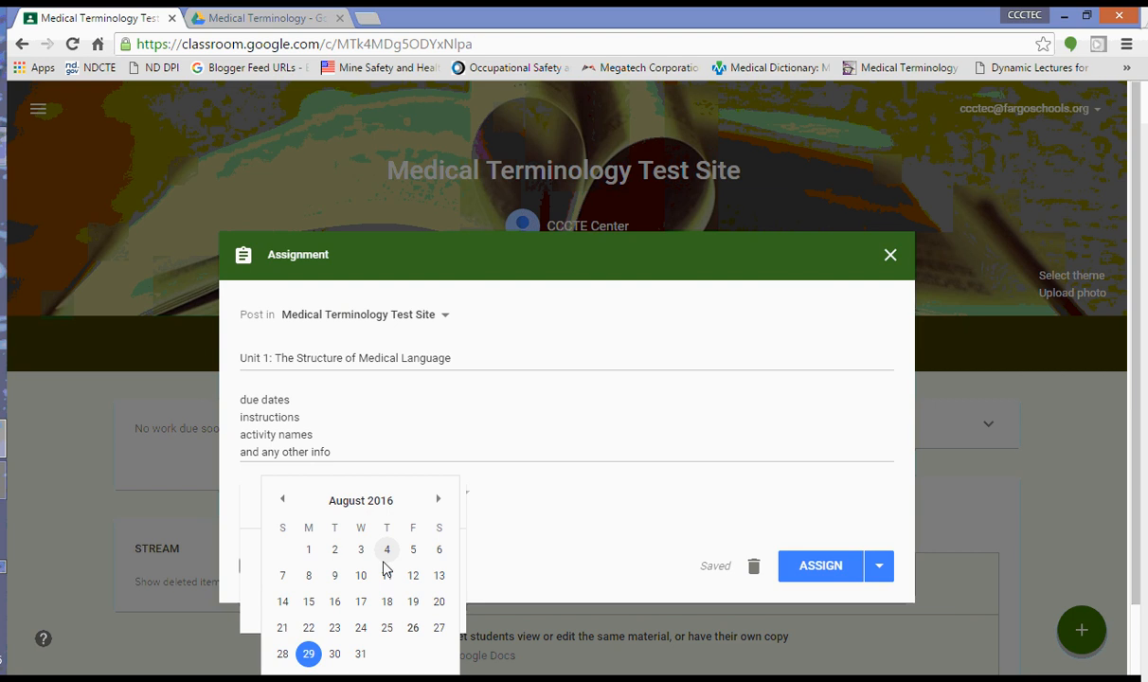
click(335, 652)
click(604, 507)
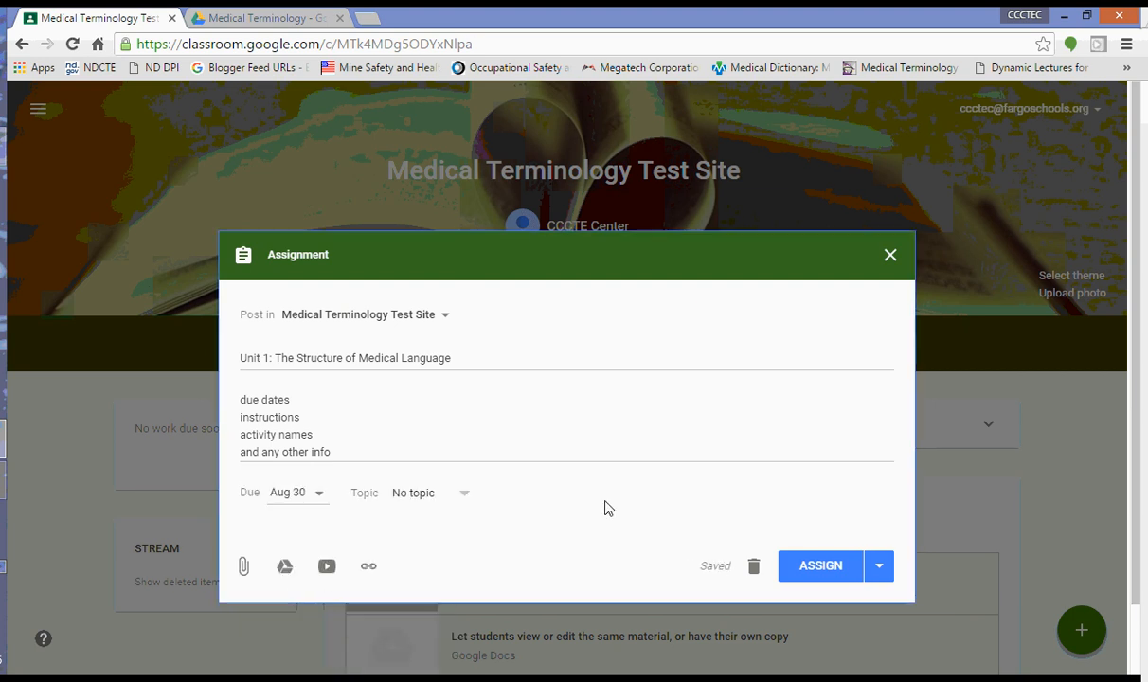
click(465, 496)
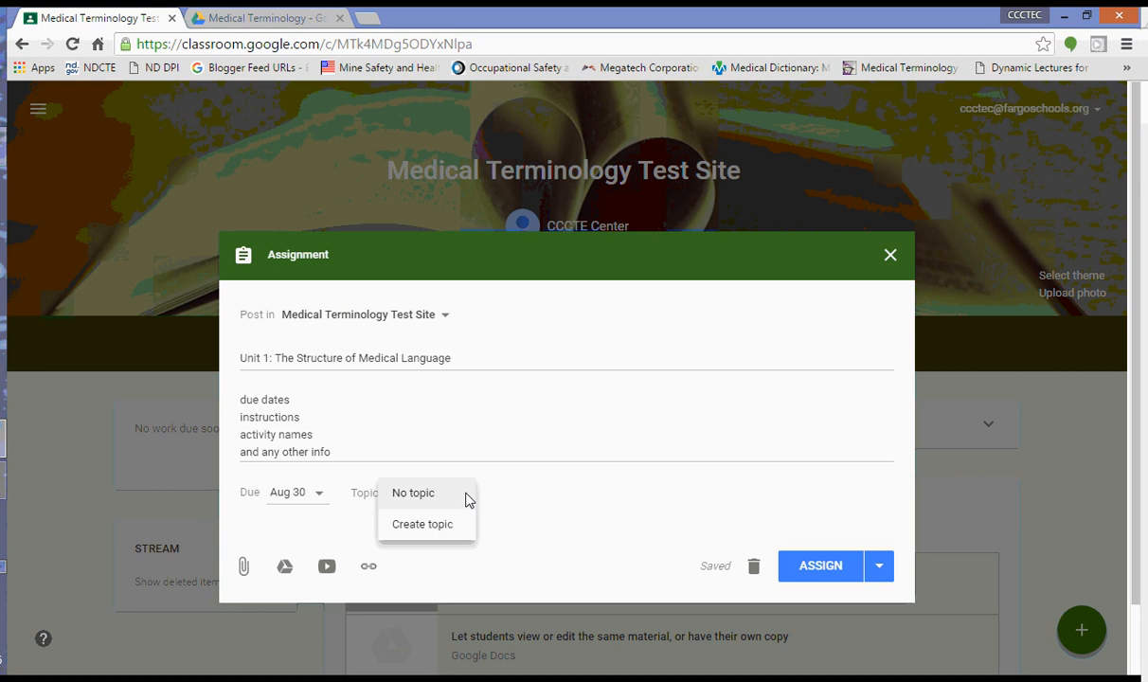
click(543, 497)
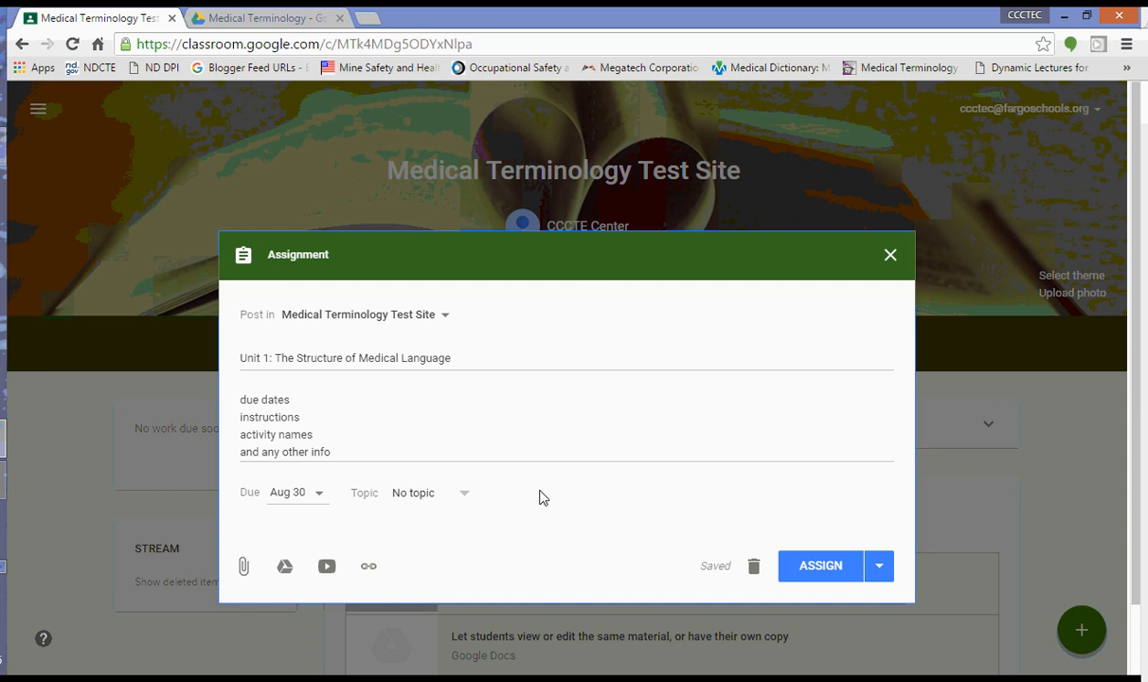
Step: Browse the Drive files available for attachment in Unit 01's In Class Activities folder, under Health Careers and Medical Terminology
click(286, 566)
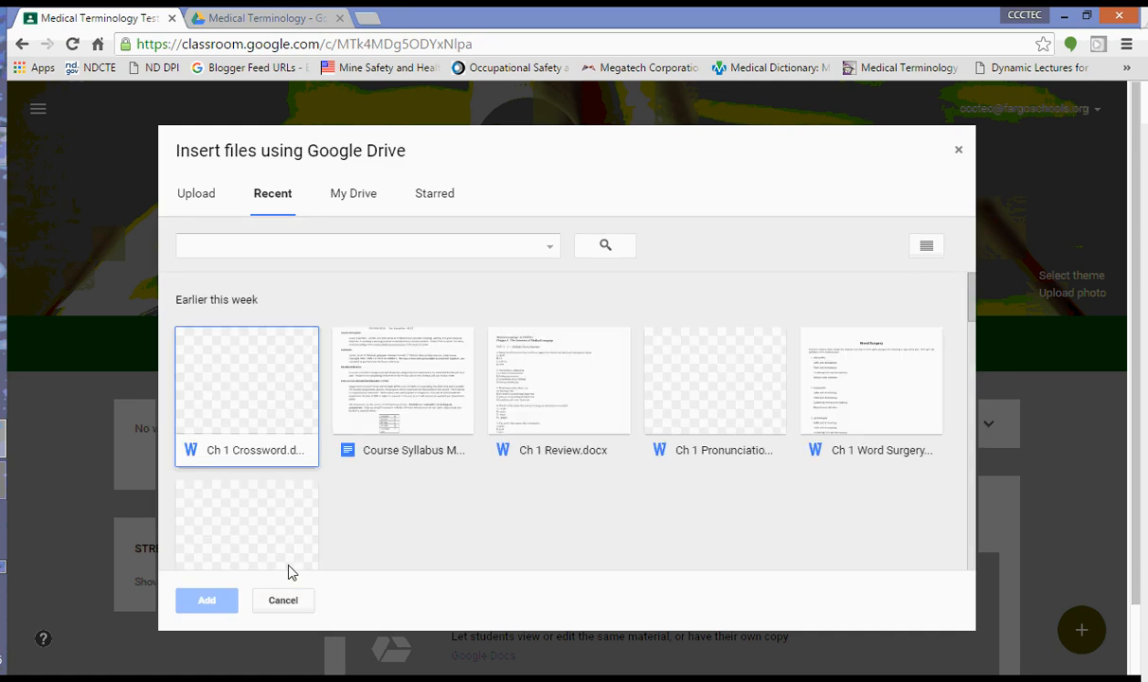
click(354, 201)
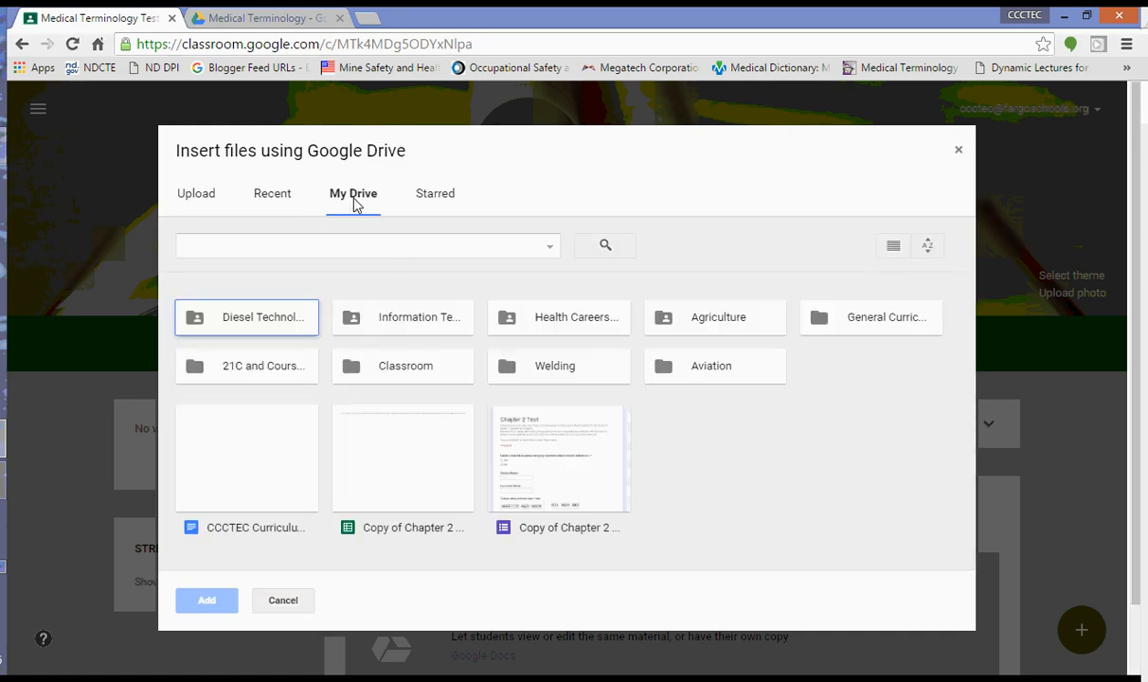
double_click(566, 320)
double_click(429, 345)
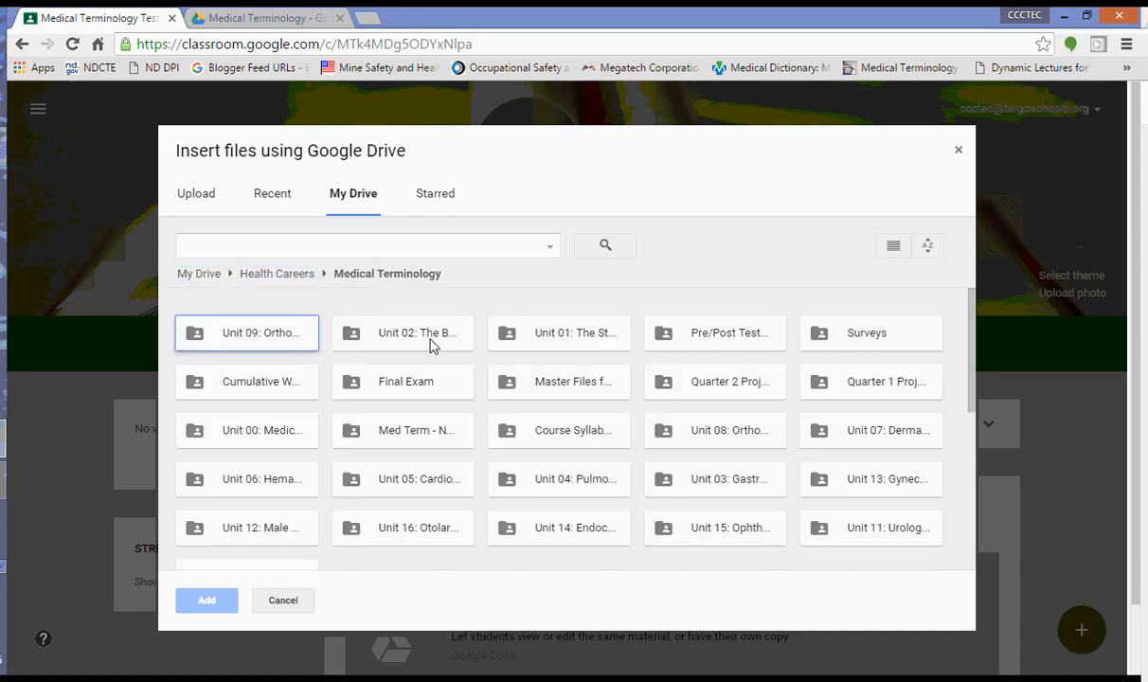
double_click(580, 340)
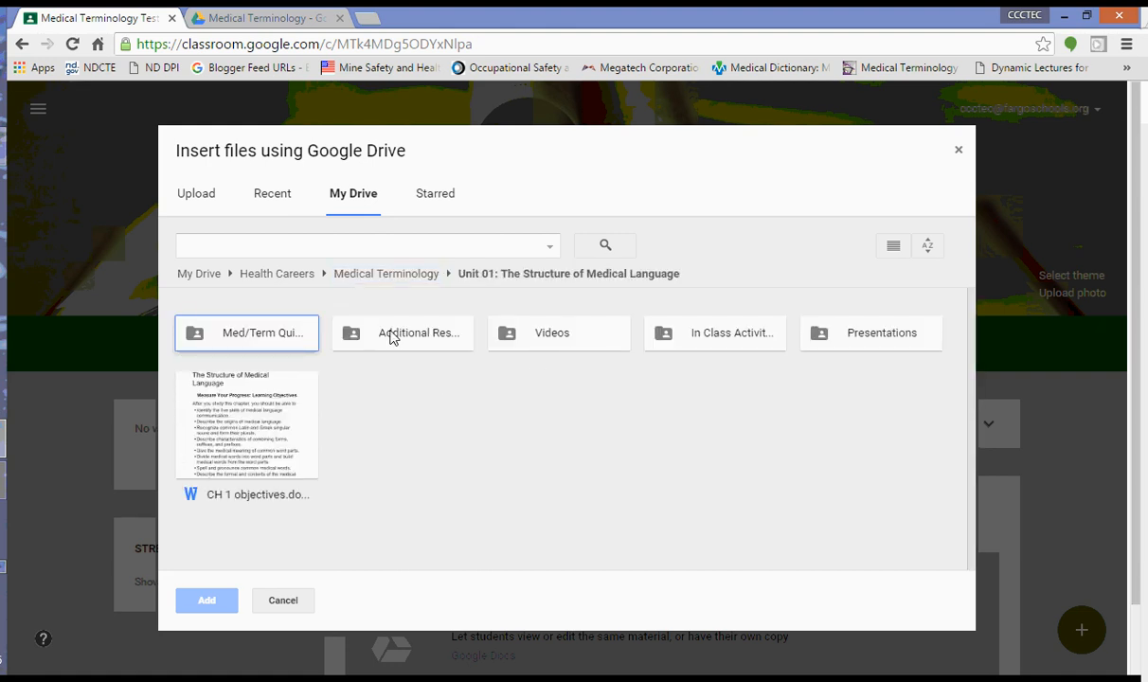
double_click(710, 337)
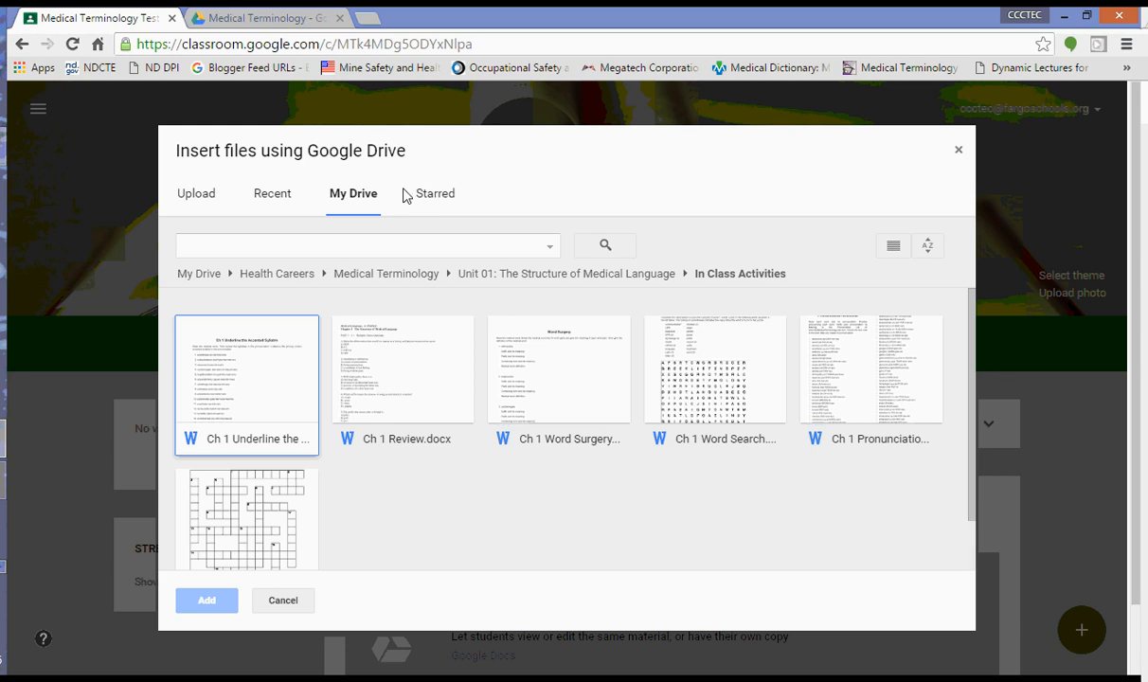
Step: Attach CH 1 PPT.ppt to the assignment from the Presentations folder of Unit 01: The Structure of Medical Language in My Drive
click(348, 204)
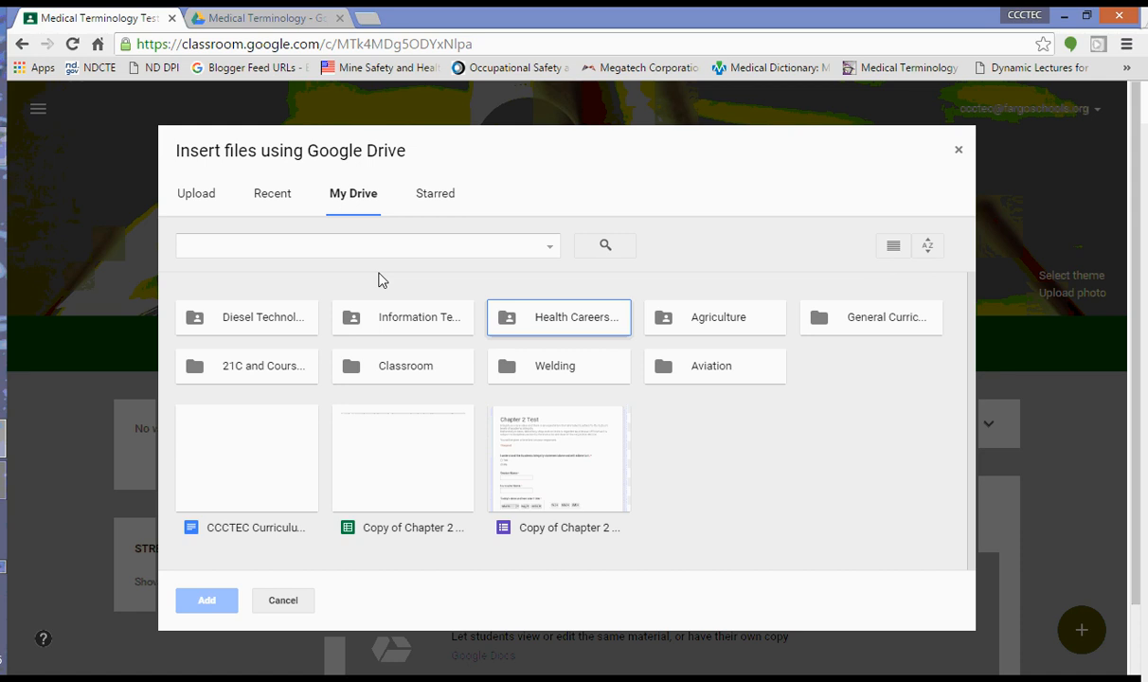
double_click(564, 324)
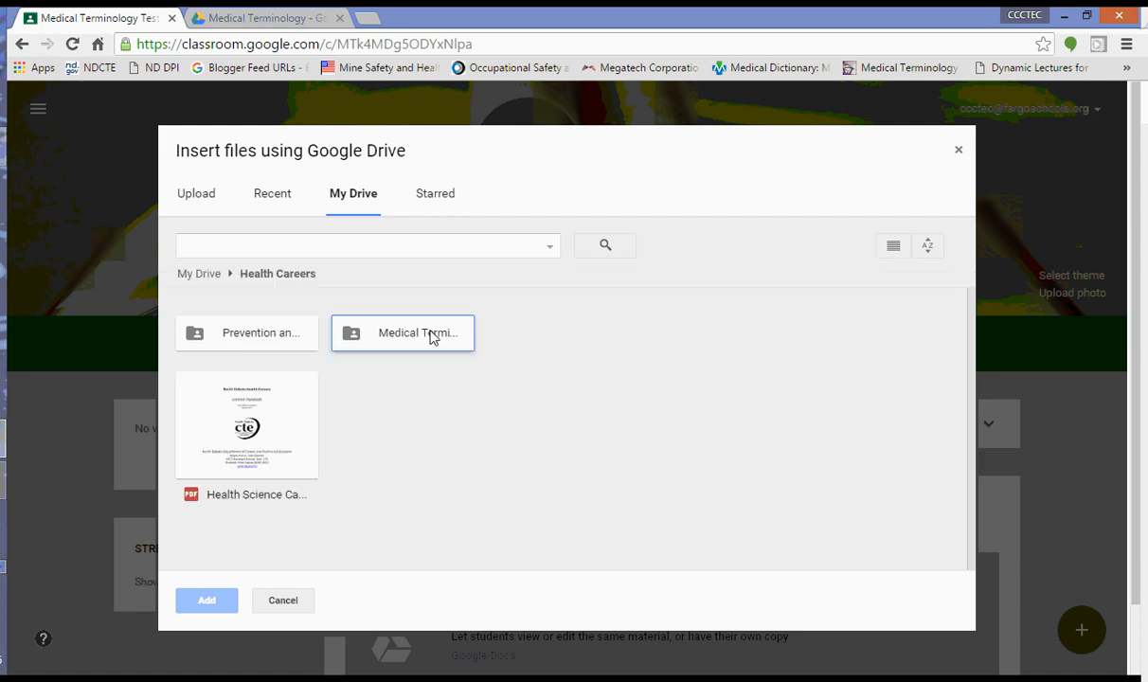
double_click(394, 339)
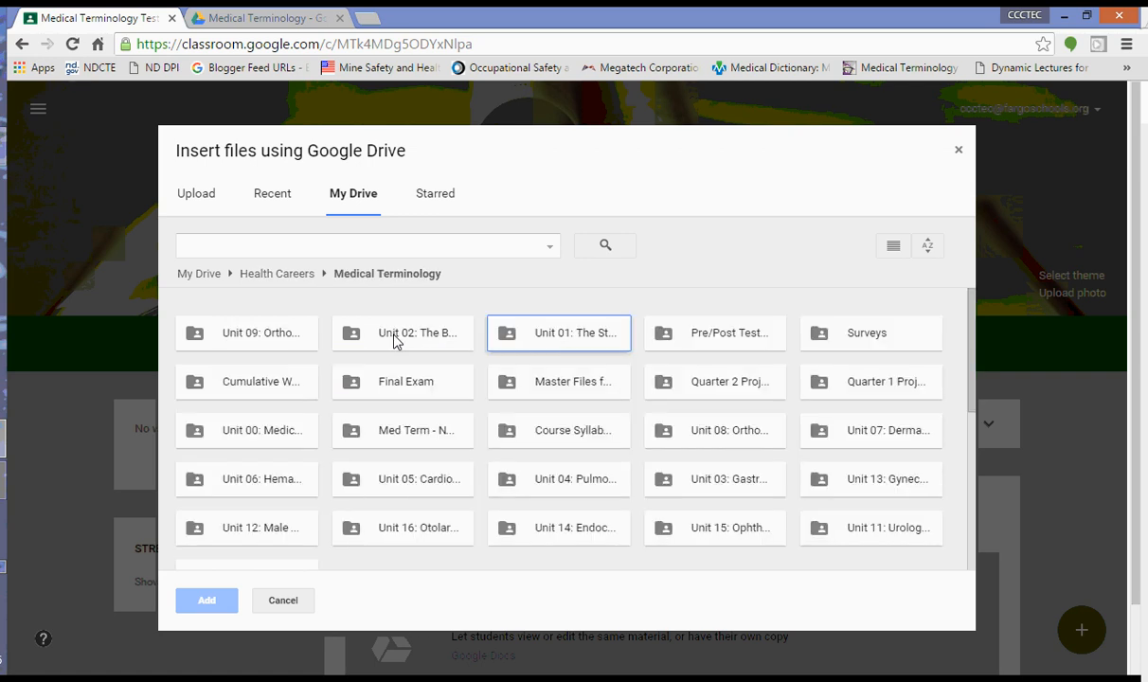
double_click(551, 322)
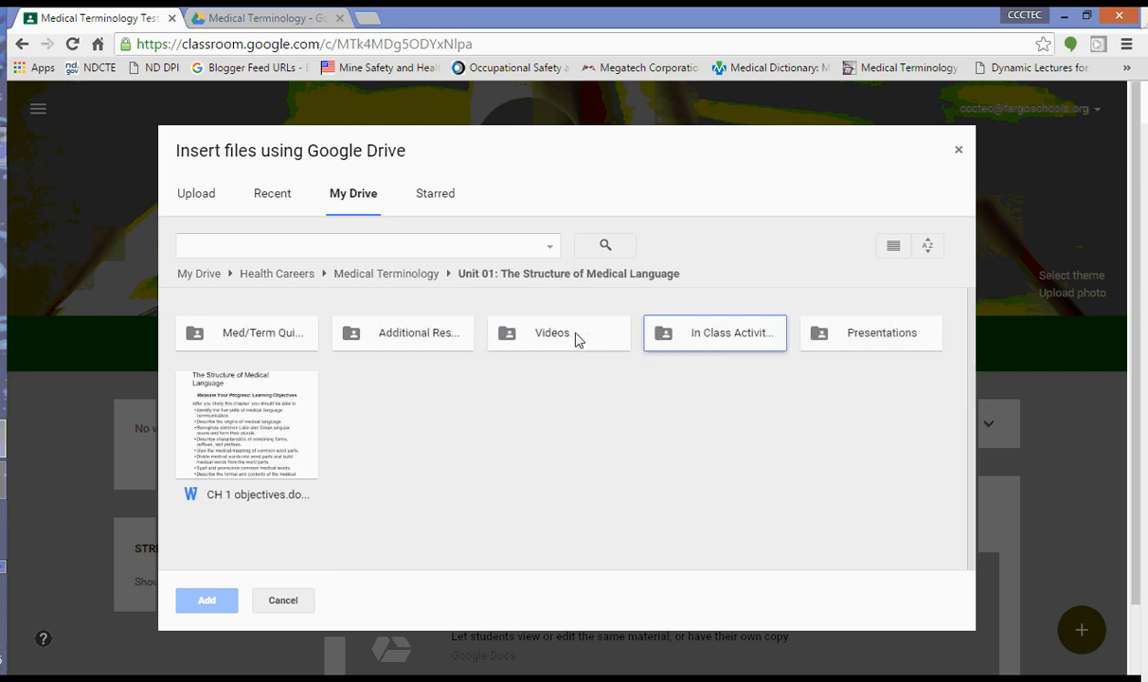
double_click(873, 331)
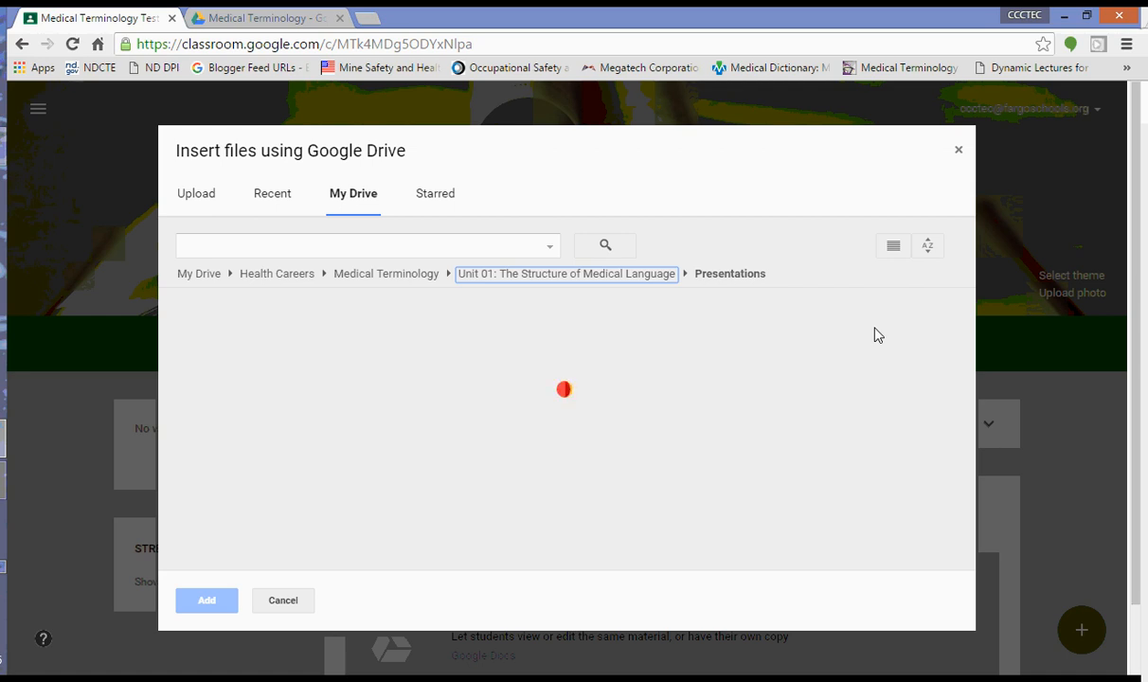
click(395, 379)
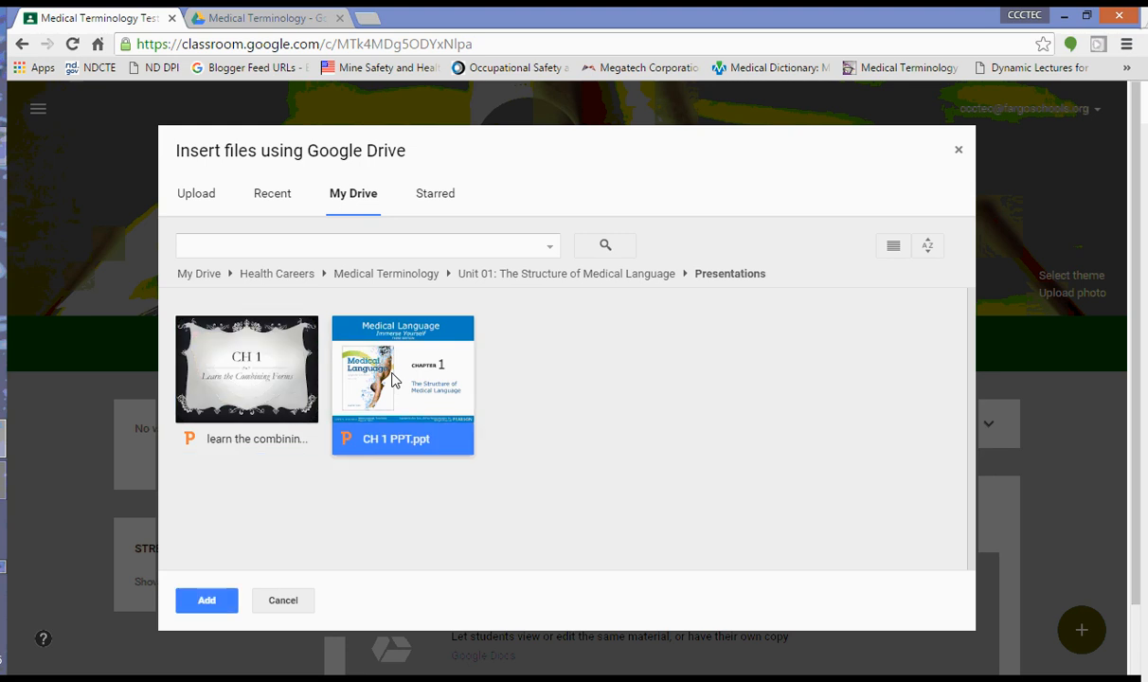
click(204, 602)
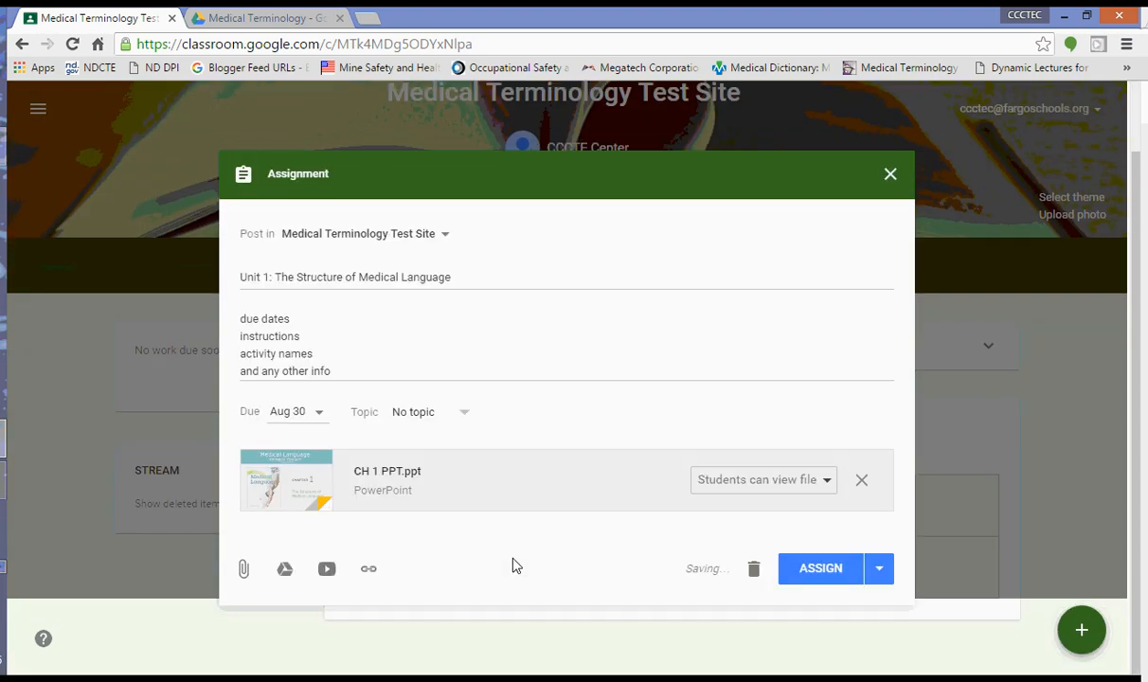
Step: Open the HSC-Medical Terminology site from the fargoschools.org list in Google Sites, using a new browser tab
click(368, 19)
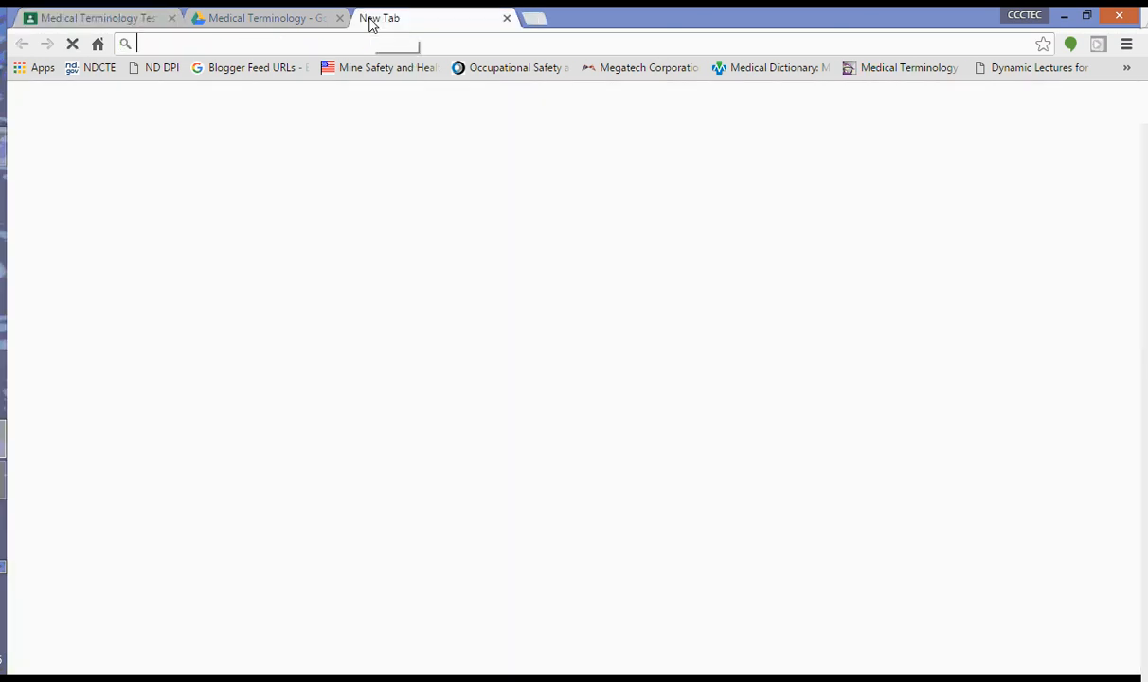
click(41, 70)
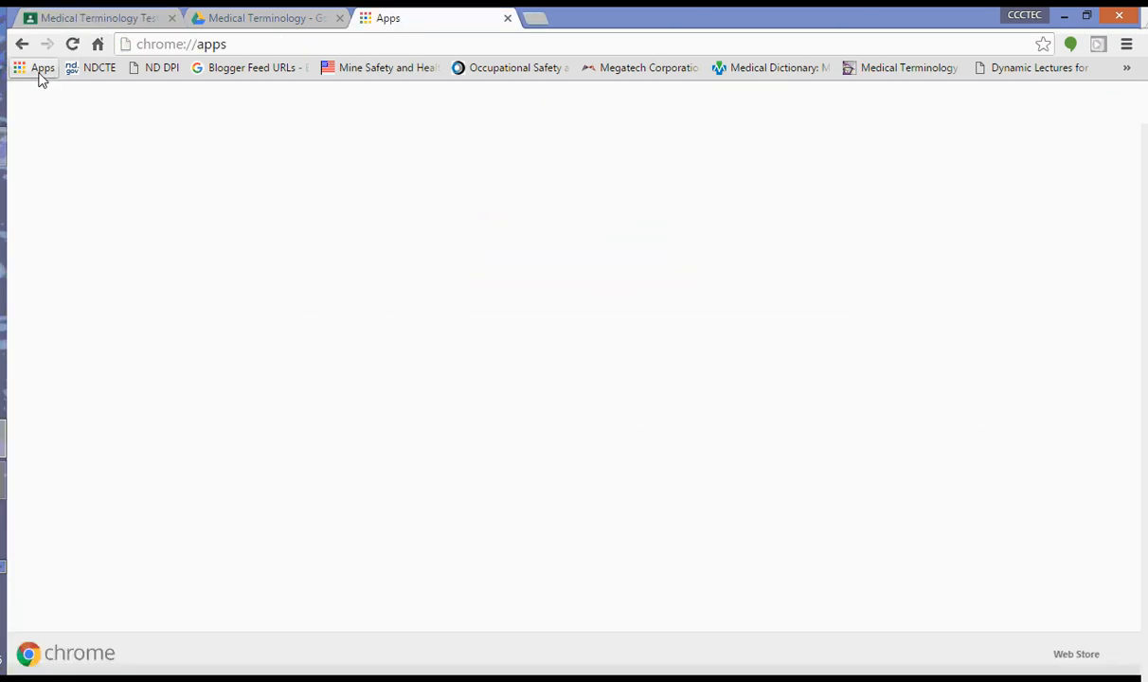
click(952, 370)
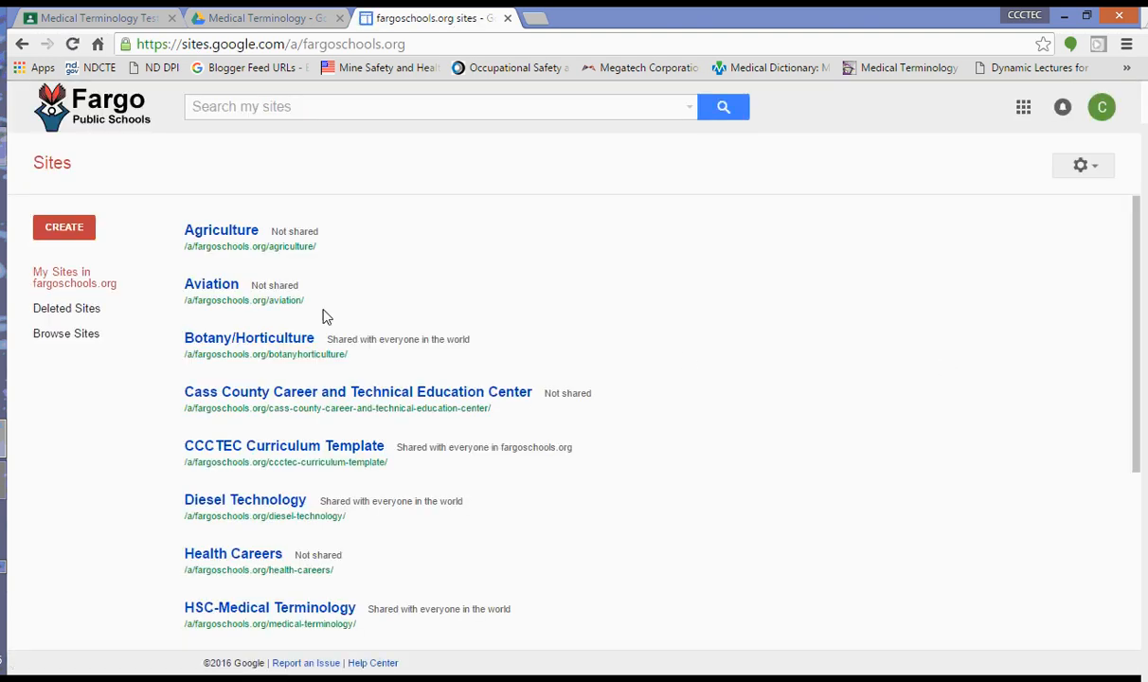
scroll(317, 322, down, 2)
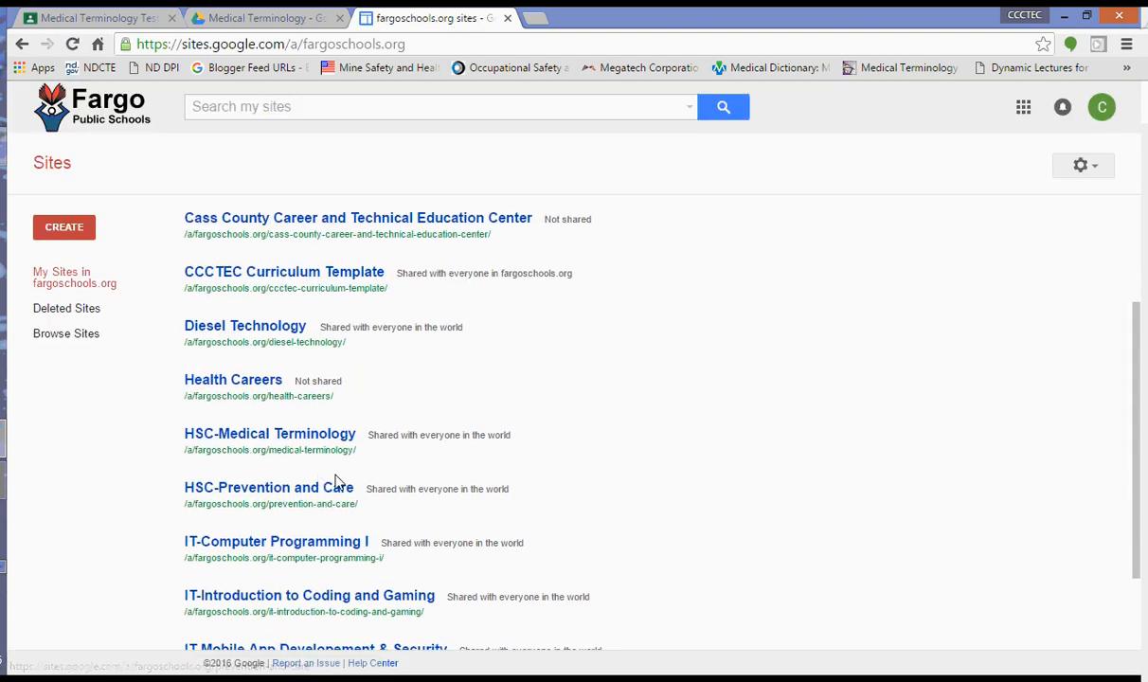
scroll(337, 486, down, 2)
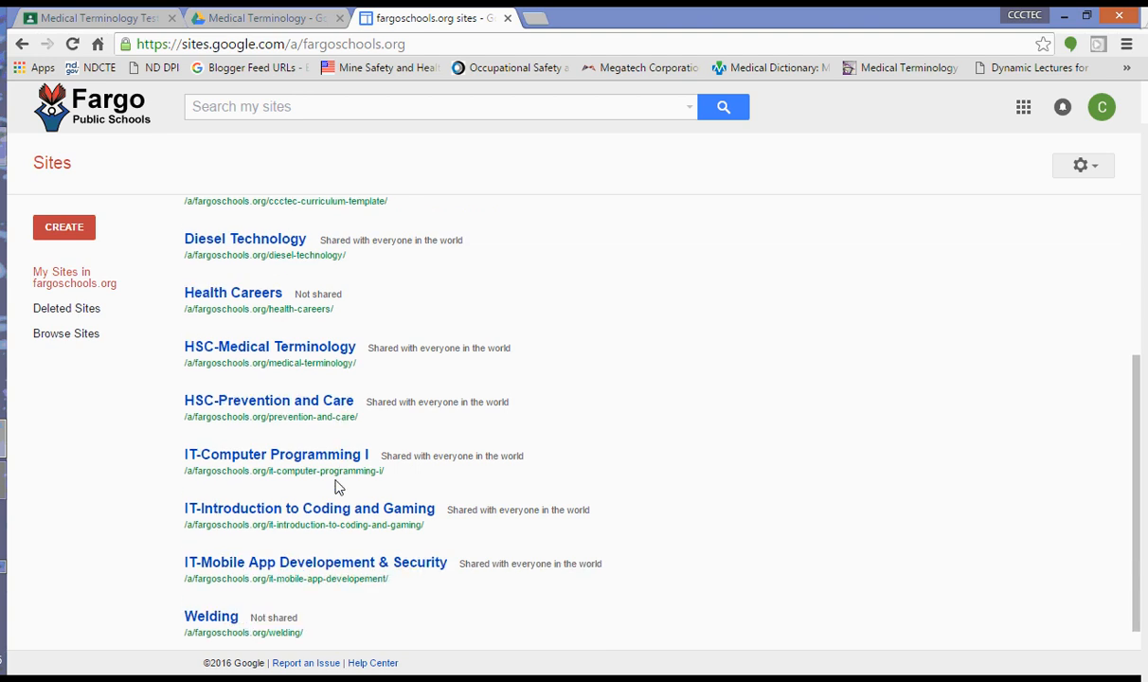
scroll(336, 486, down, 1)
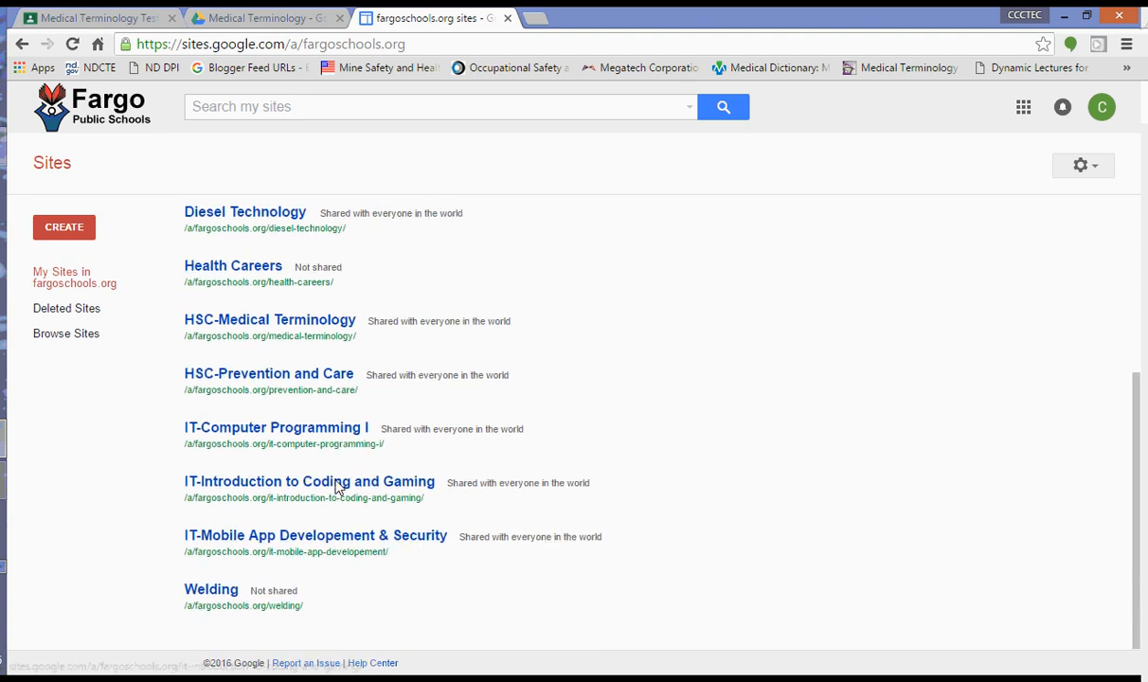
click(280, 325)
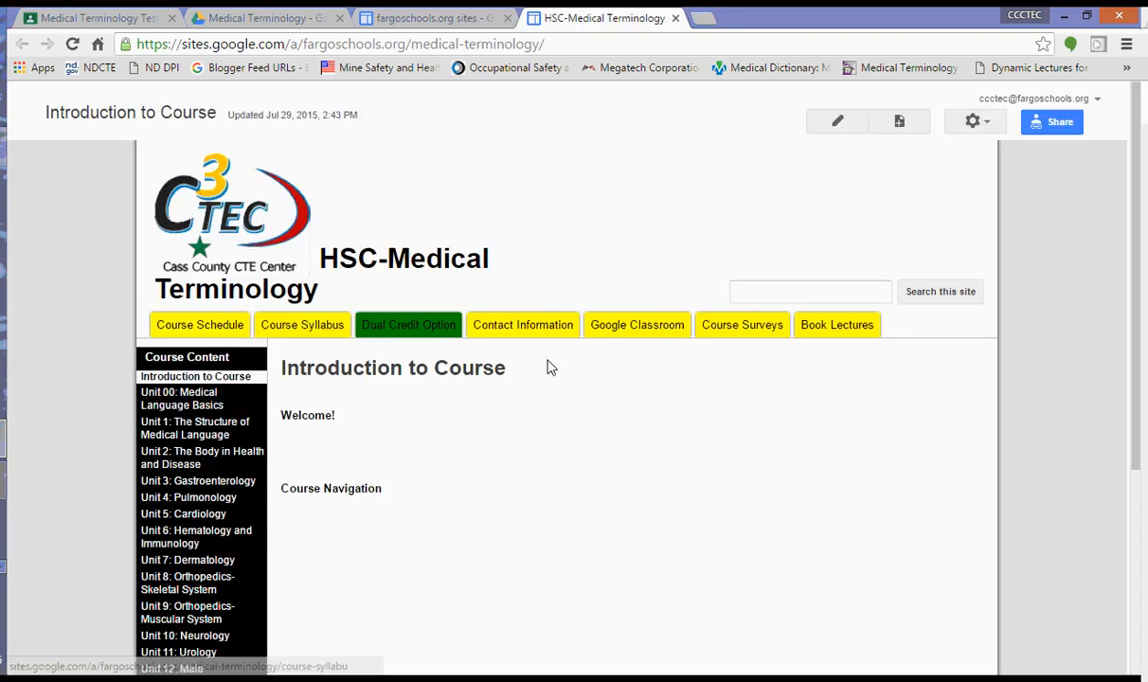
Step: Open the site's Book Lectures page and copy the student-access URL for the Chapter 1 dynamic lecture
click(824, 331)
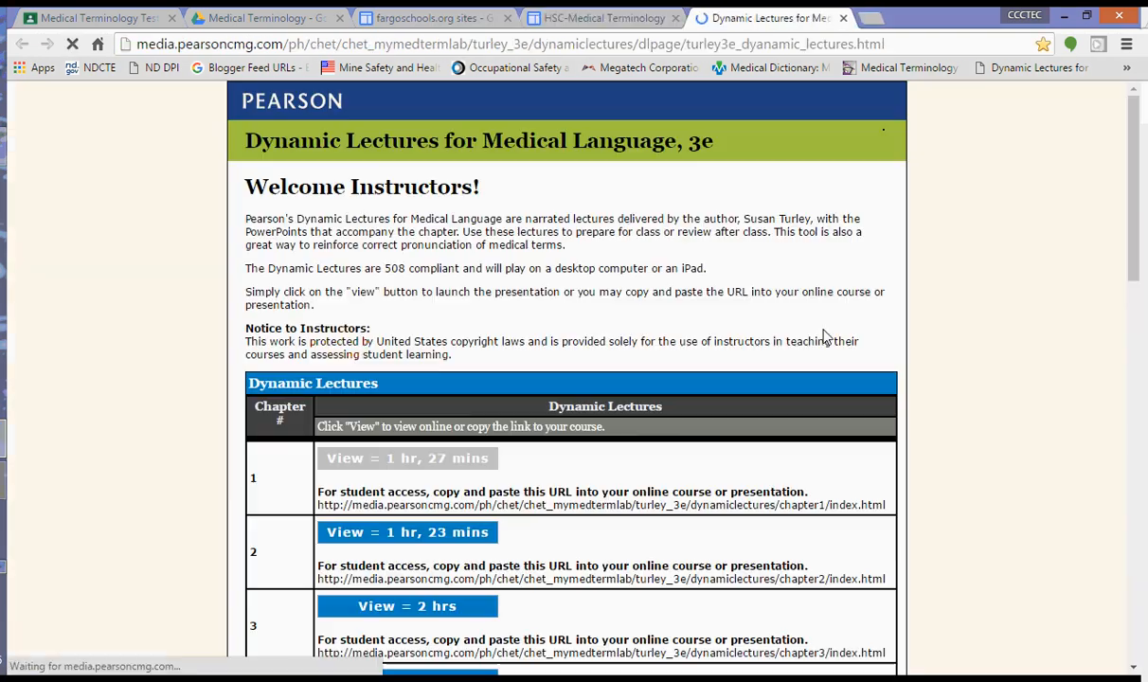
scroll(948, 338, down, 3)
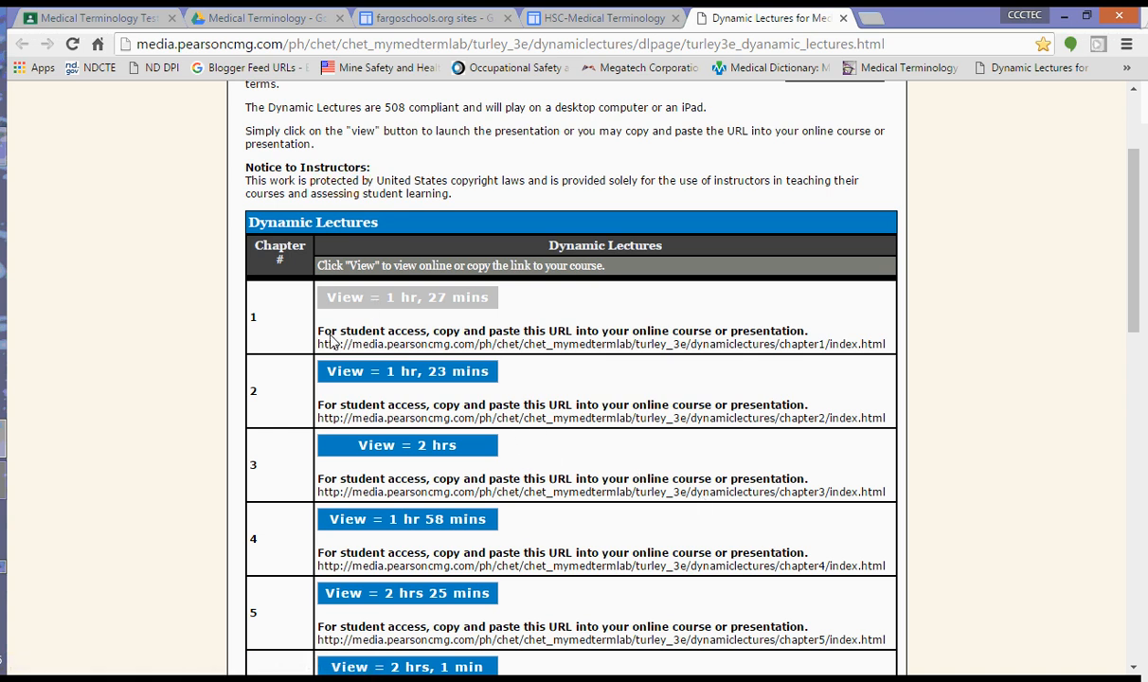
drag(316, 346, 901, 362)
key(ctrl+c)
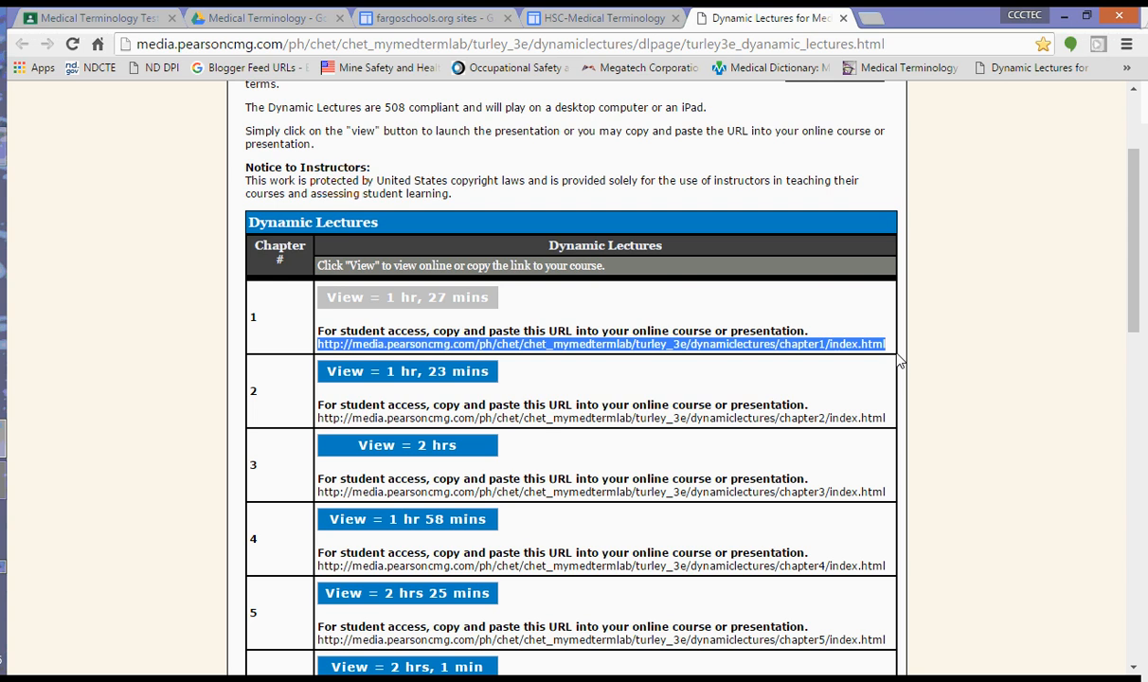
Step: Return to the Classroom assignment and attach the copied Chapter 1 dynamic lecture URL as a link
click(127, 21)
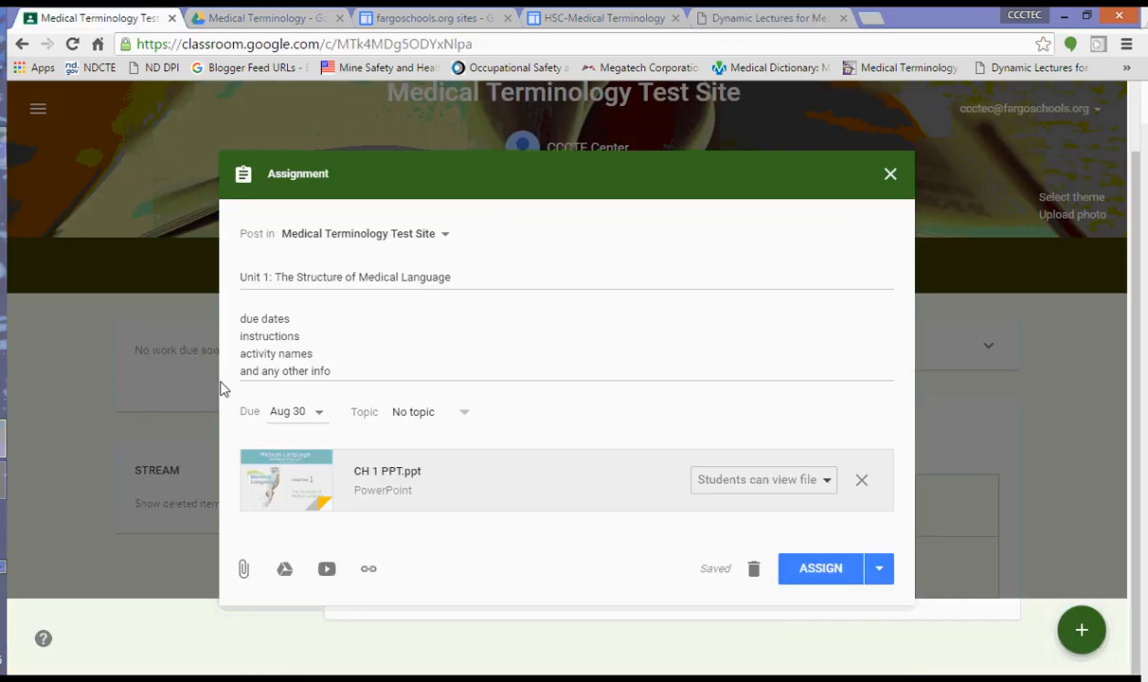
click(369, 574)
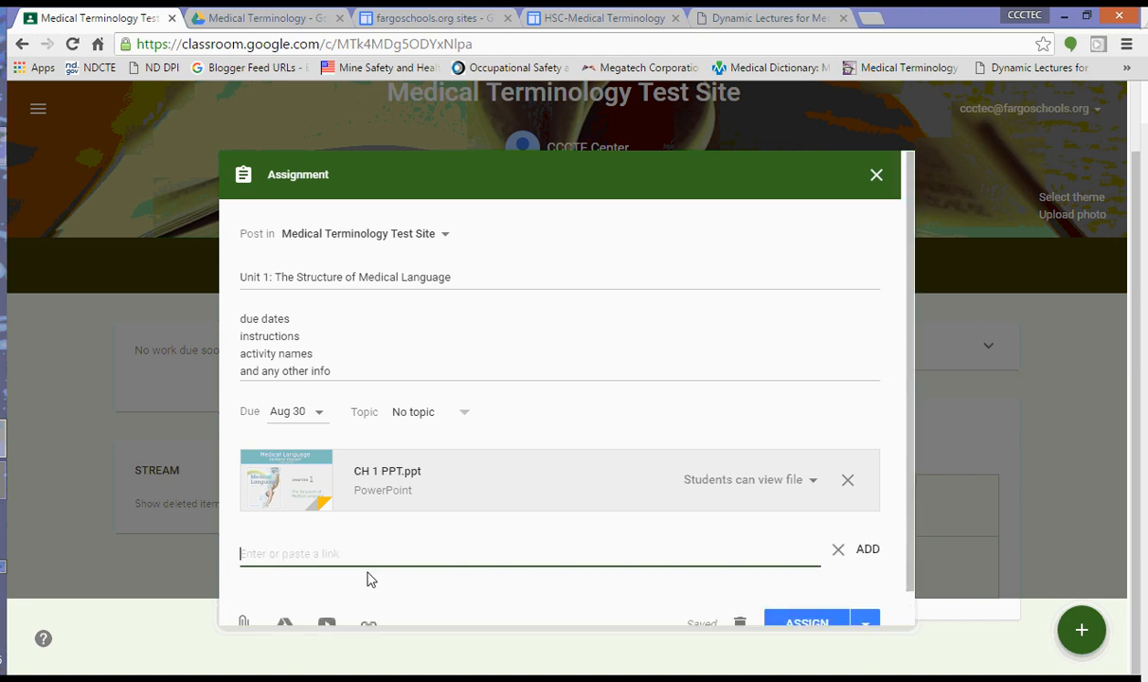
key(ctrl+v)
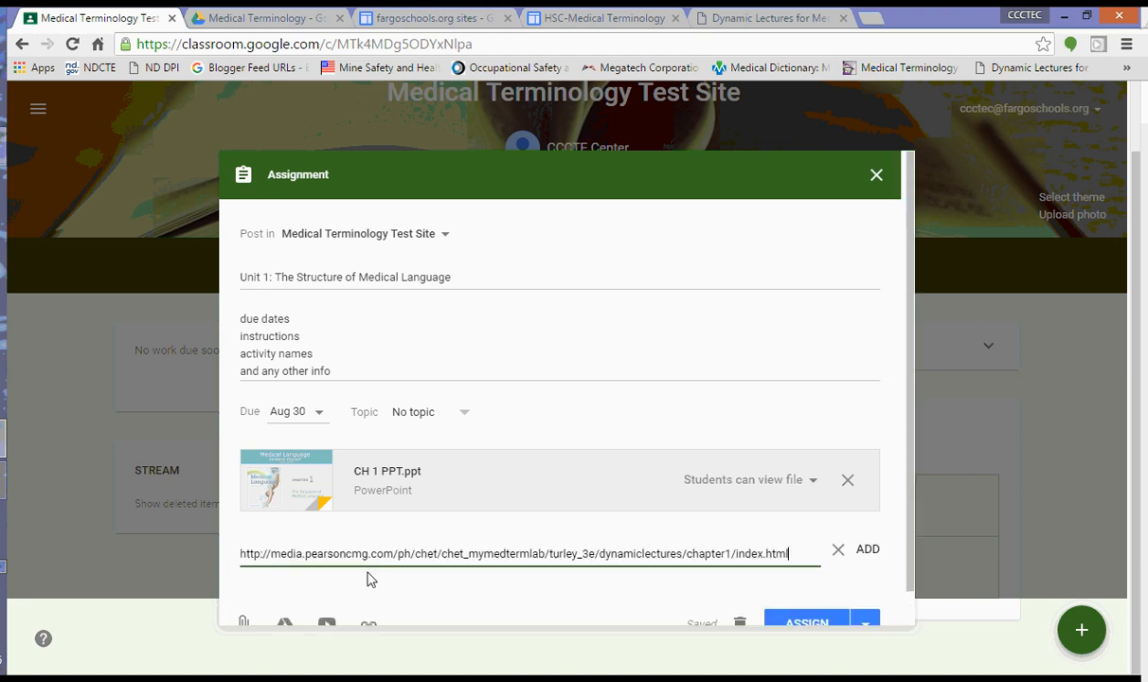
click(867, 551)
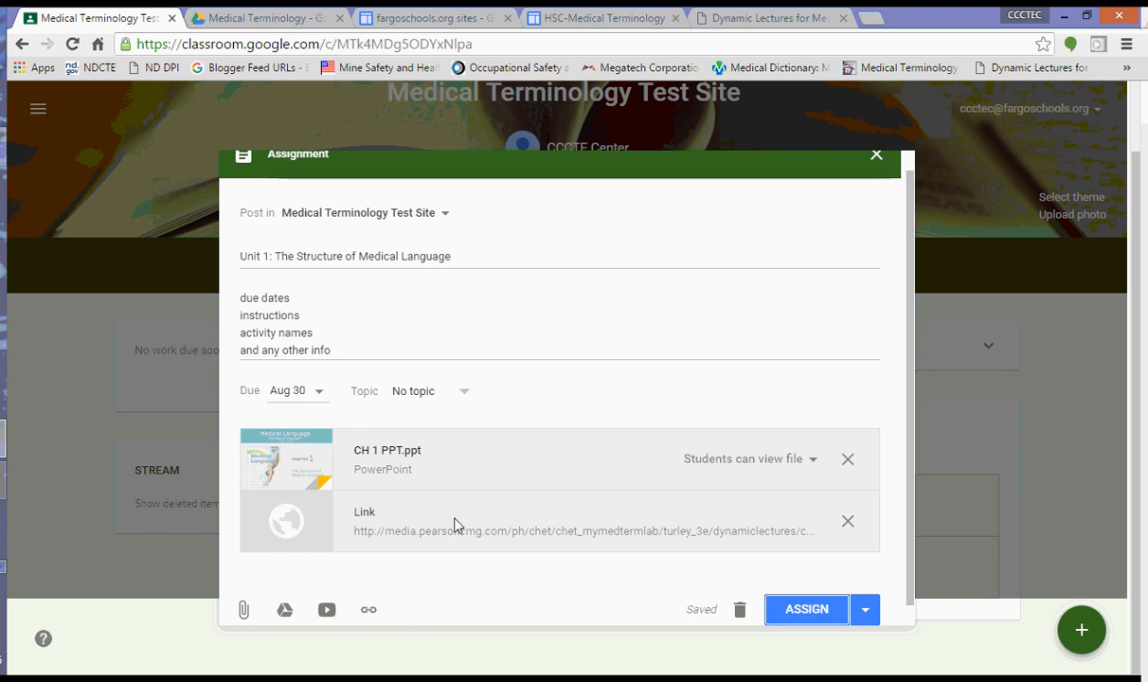
Step: Add a fifth line reading "book reading" to the end of the assignment instructions
click(335, 358)
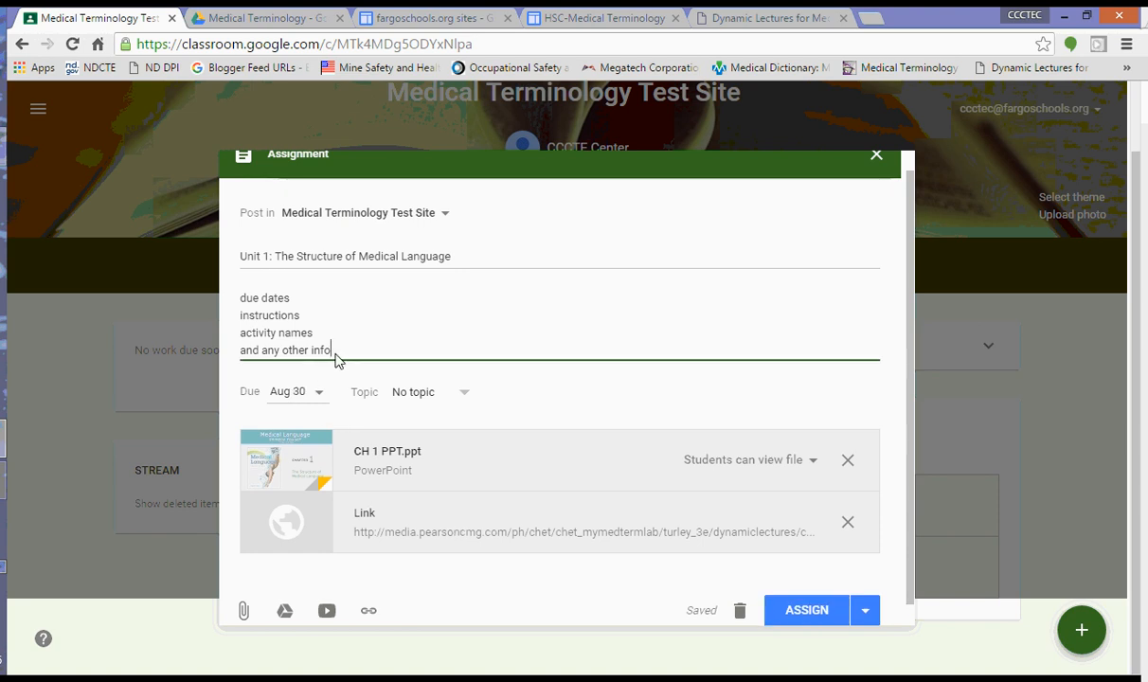
key(Return)
text(book )
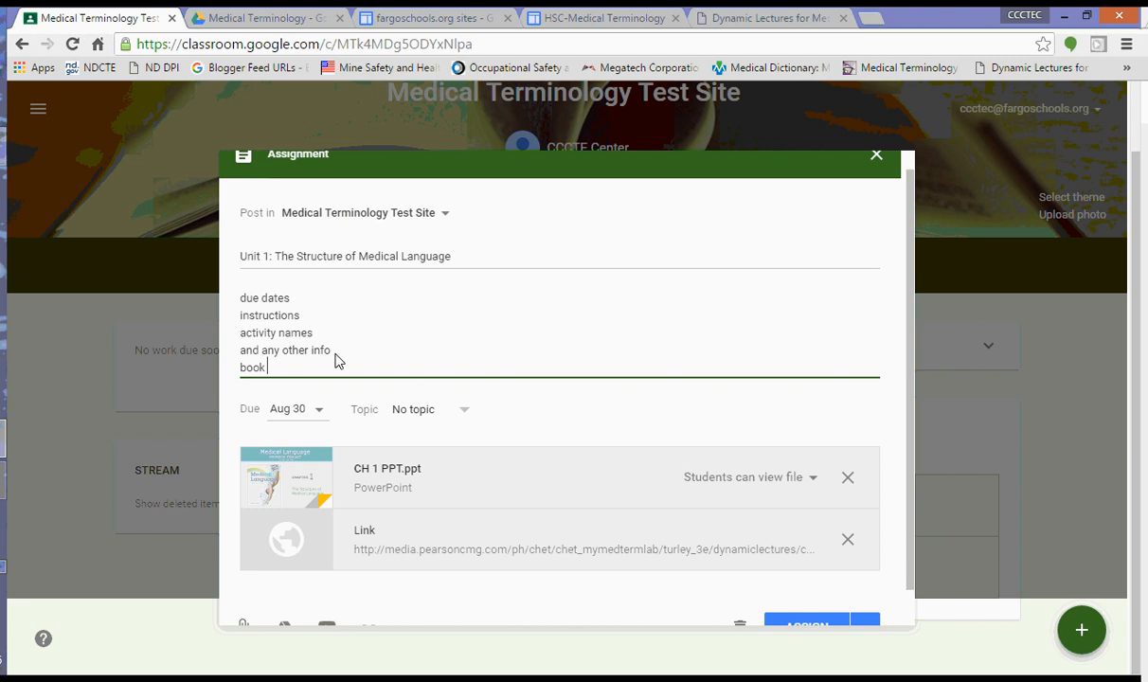
text(reading)
Step: Attach Ch 1 Review.docx from My Drive's Health Careers, Medical Terminology, Unit 01: The Structure of Medical Language, In Class Activities folder
scroll(379, 371, down, 1)
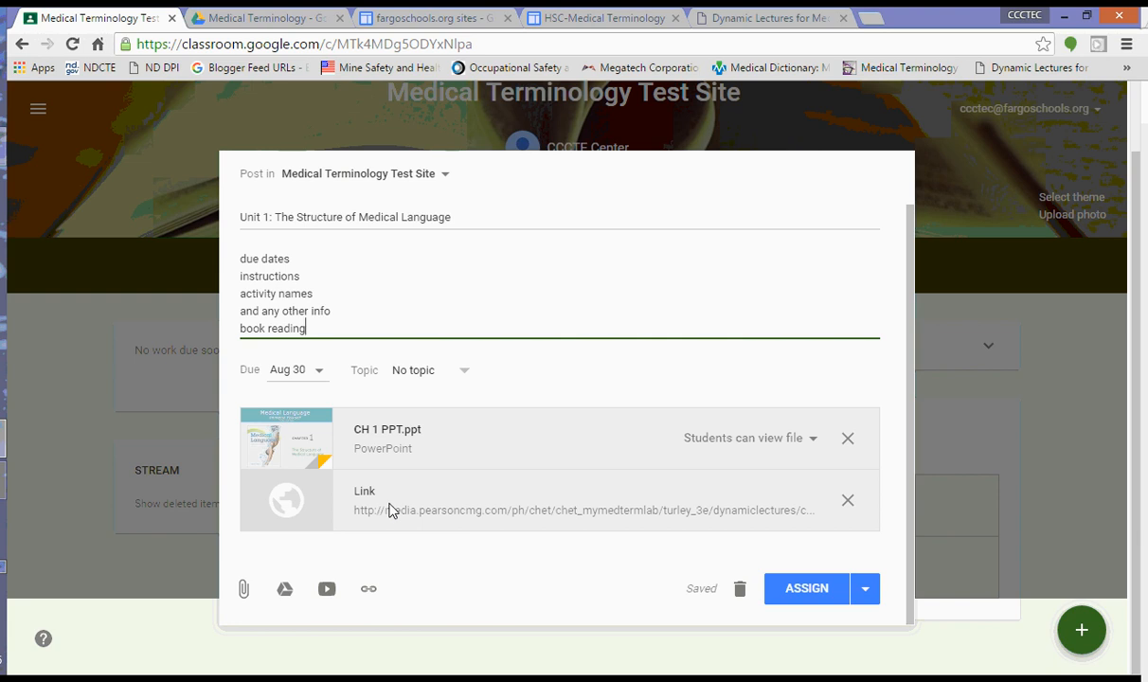
click(285, 589)
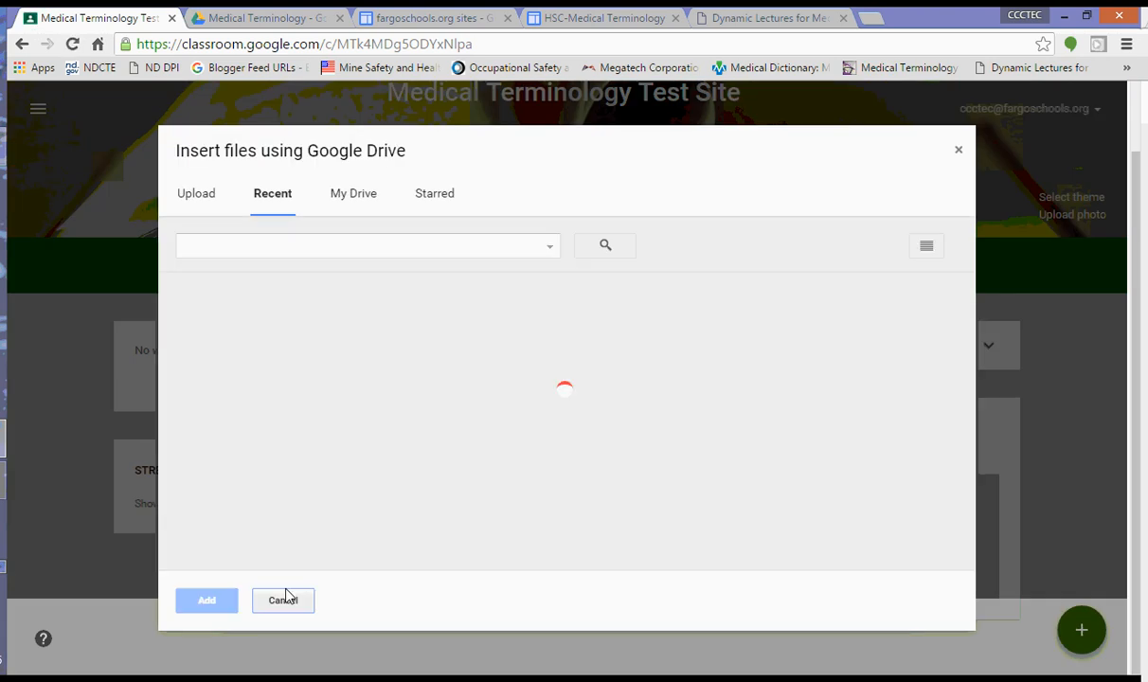
click(353, 197)
double_click(553, 314)
double_click(391, 334)
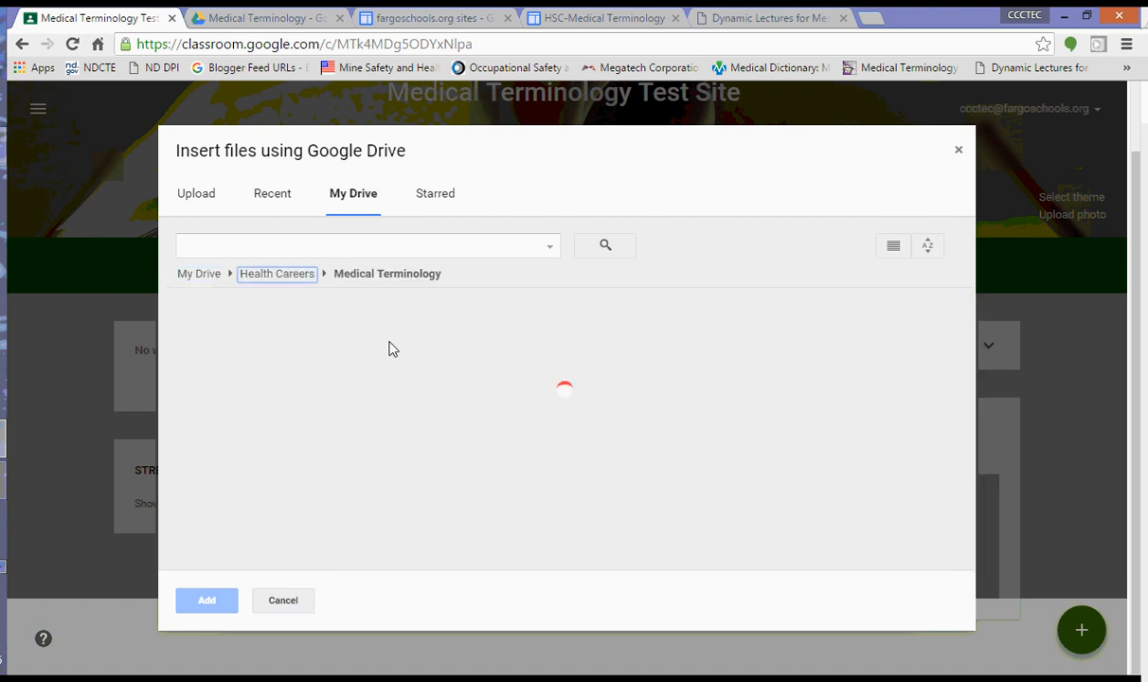
double_click(562, 338)
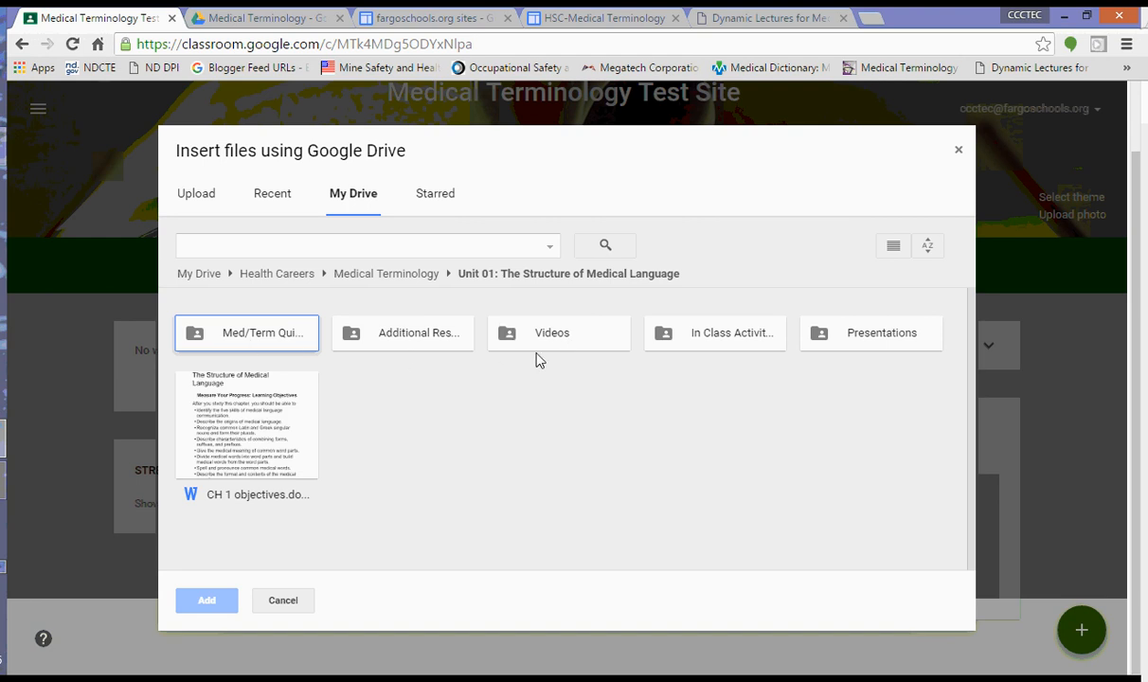
double_click(701, 336)
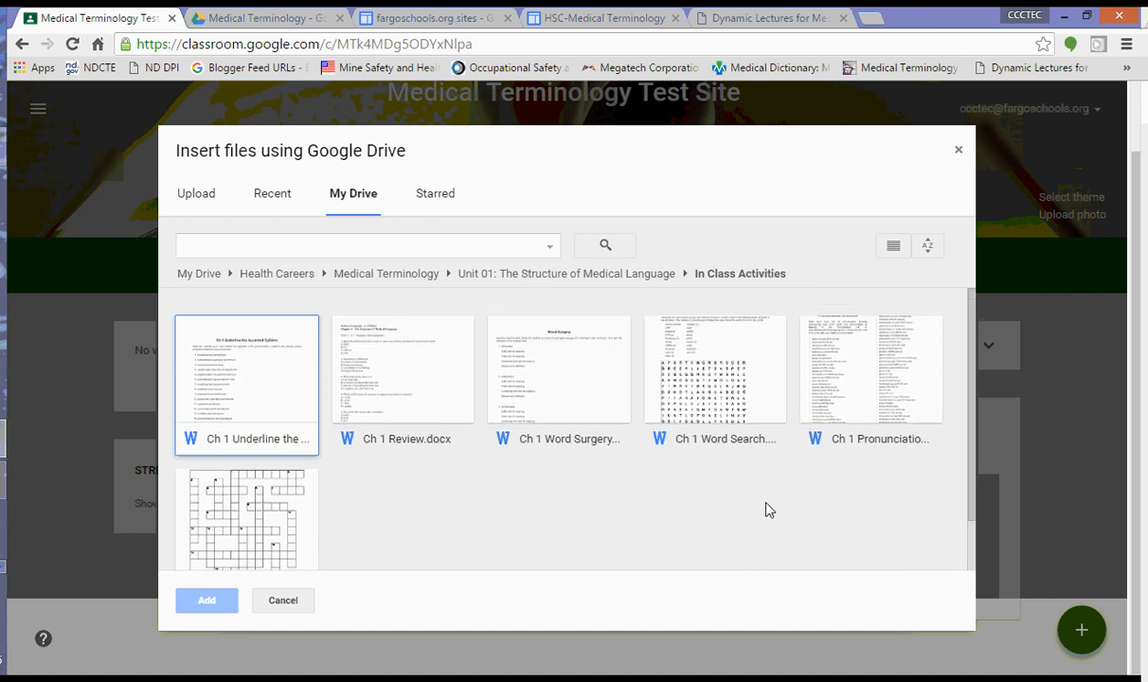
scroll(769, 510, down, 1)
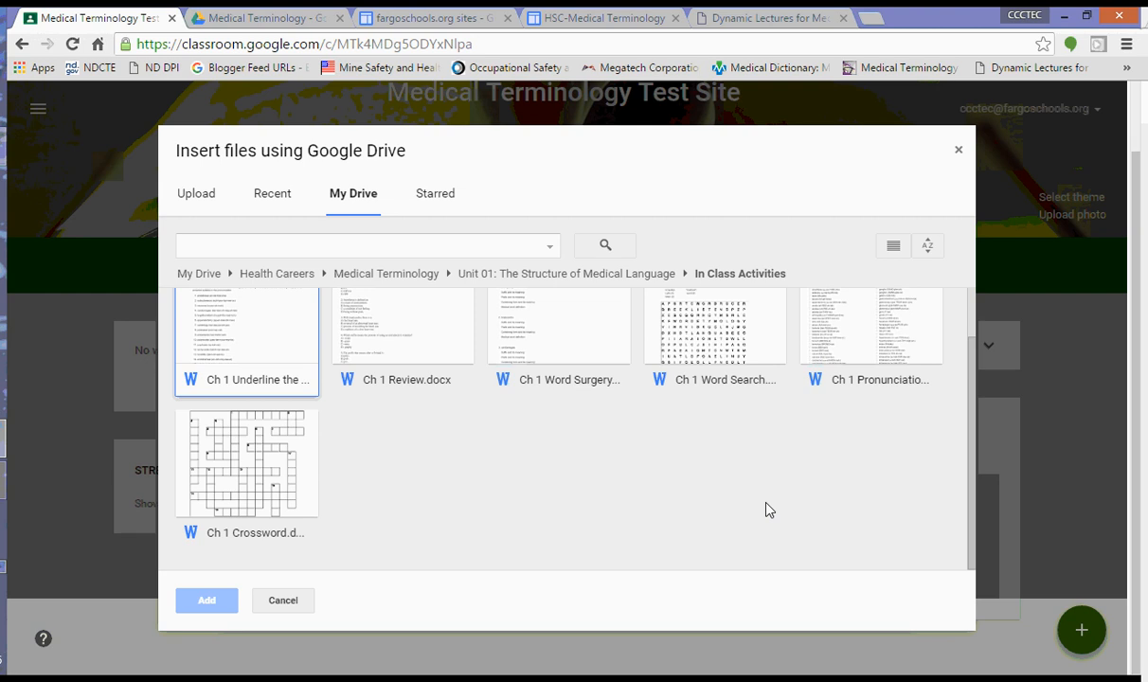
click(368, 351)
click(210, 603)
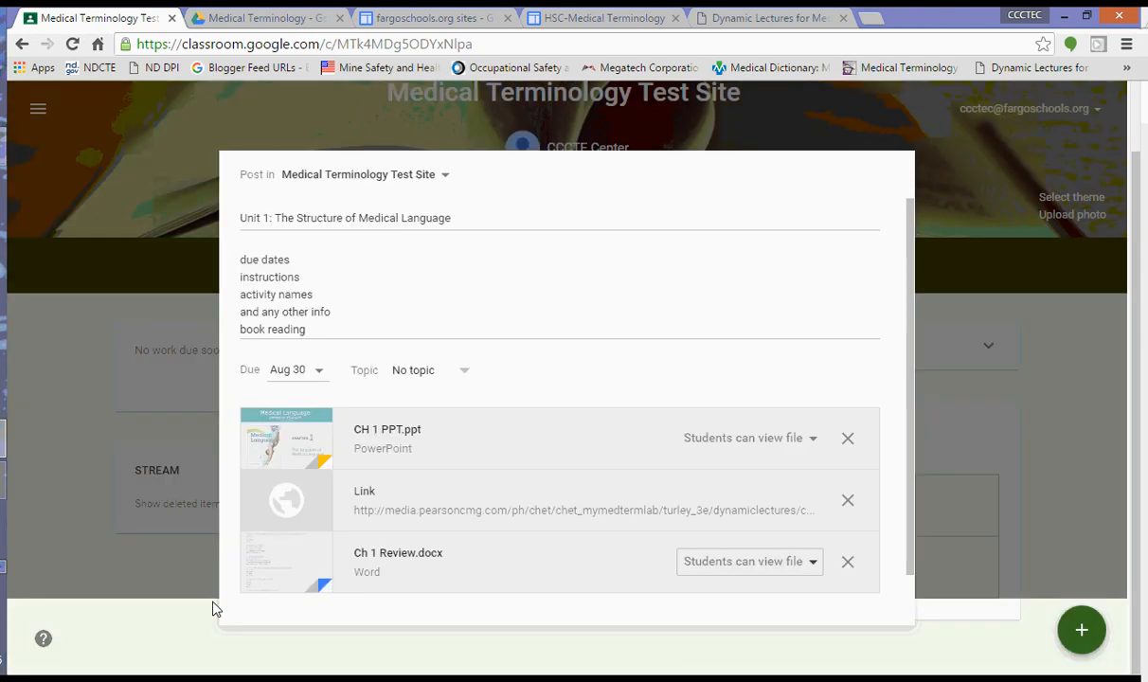
Step: Review the completed Unit 1 assignment, assign it to the Medical Terminology Test Site class and check its post in the stream
scroll(684, 428, down, 1)
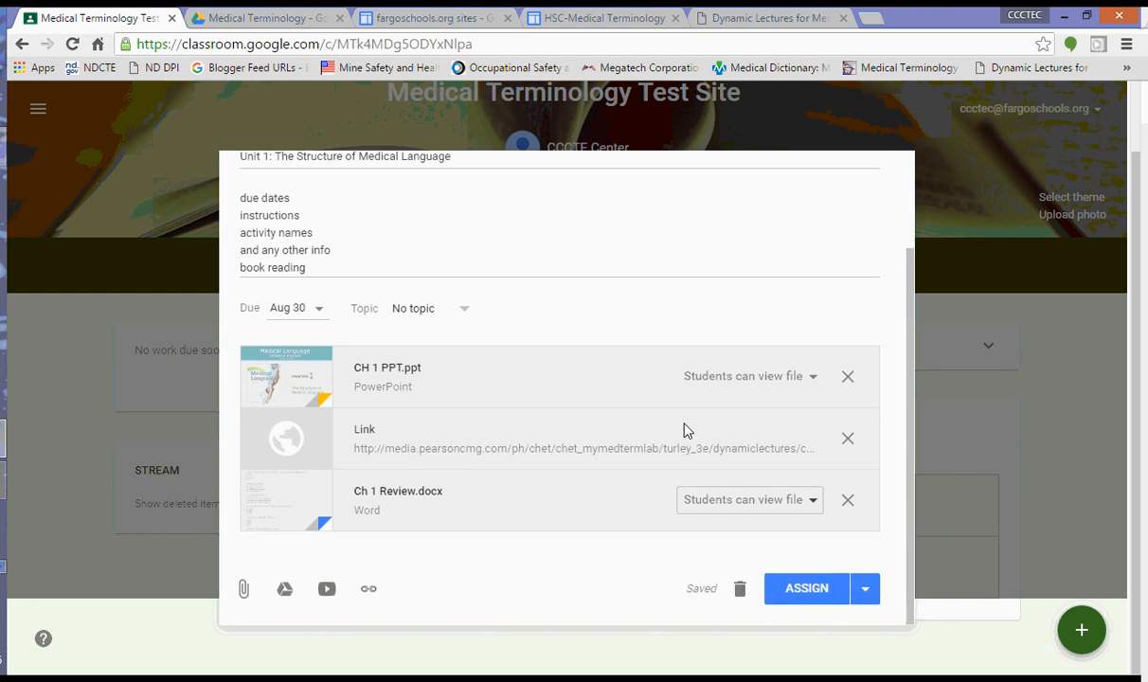
scroll(684, 428, up, 2)
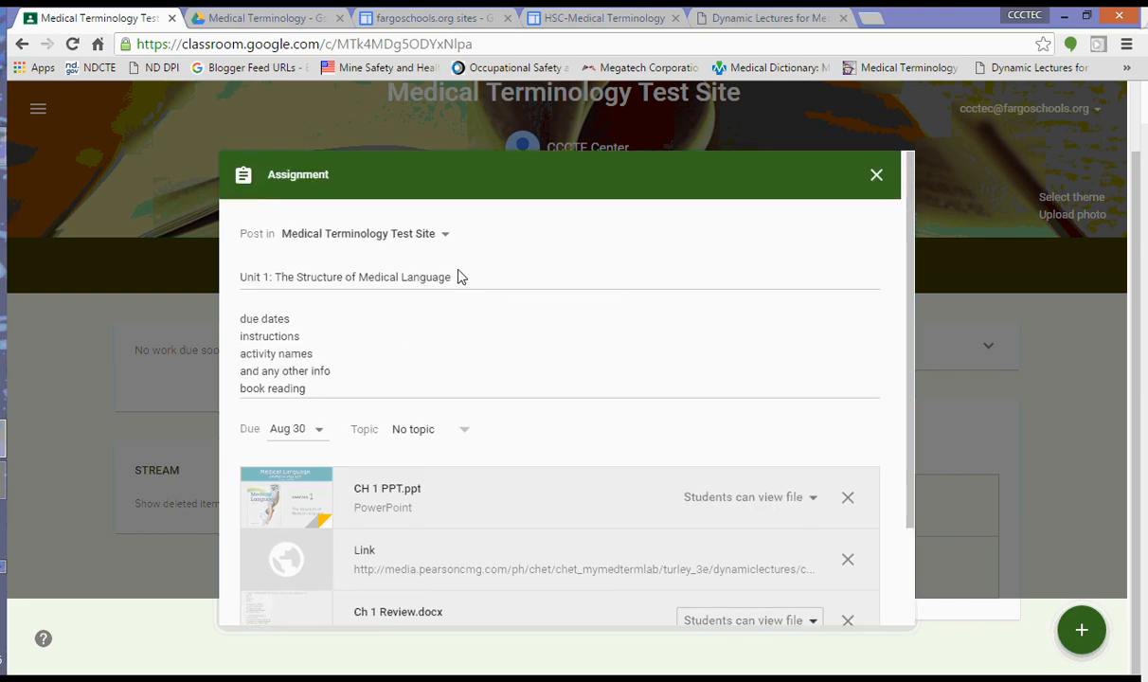
scroll(308, 326, down, 2)
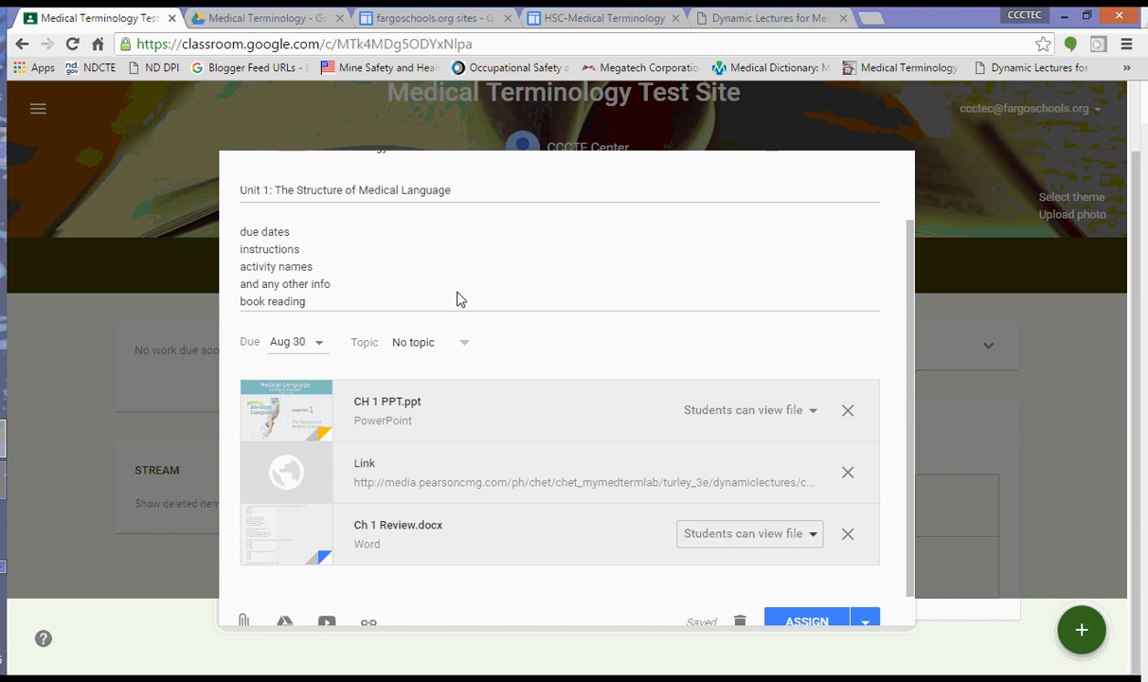
scroll(464, 341, down, 1)
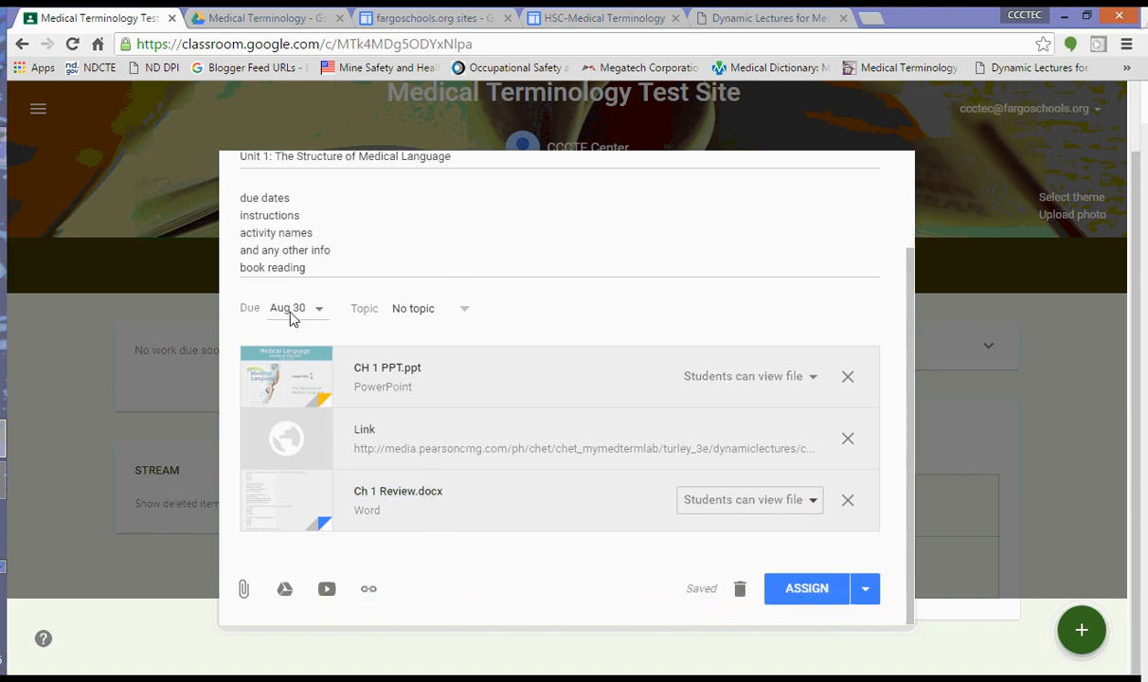
click(811, 591)
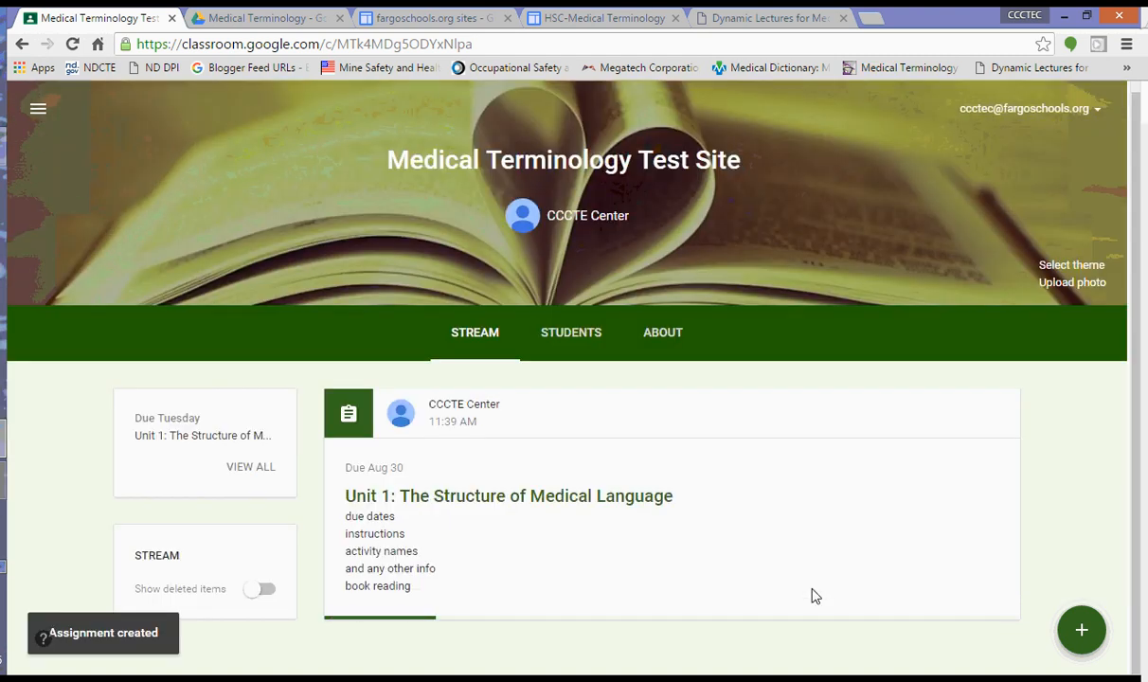
scroll(1042, 519, down, 2)
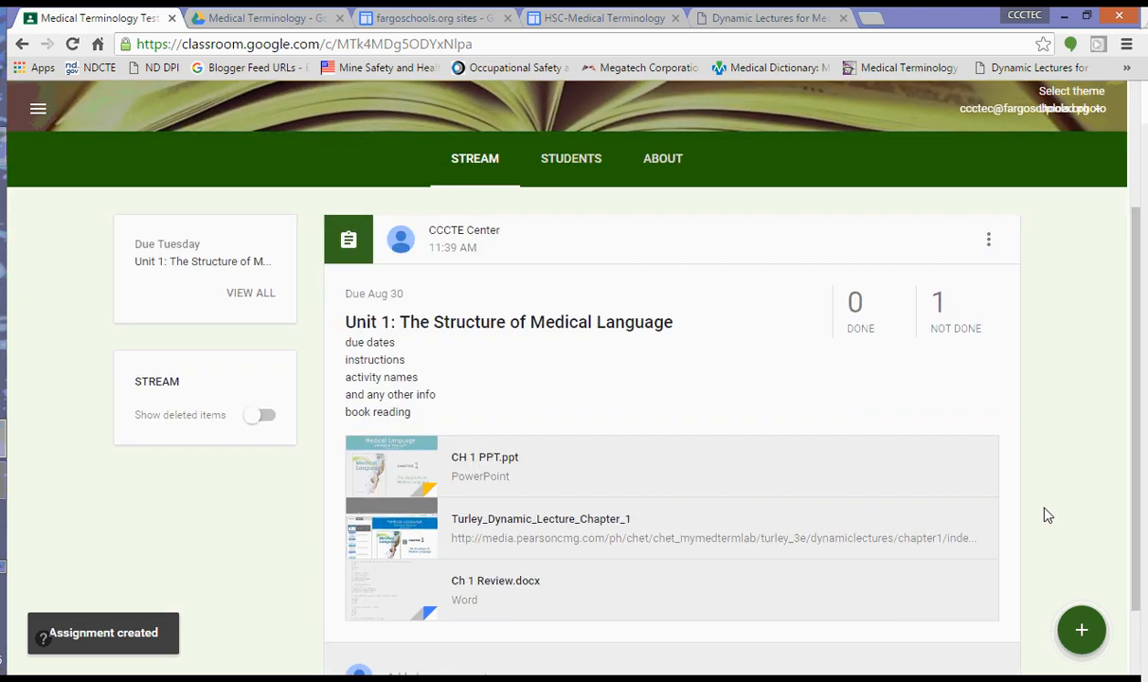
scroll(1047, 516, down, 1)
scroll(1048, 516, up, 1)
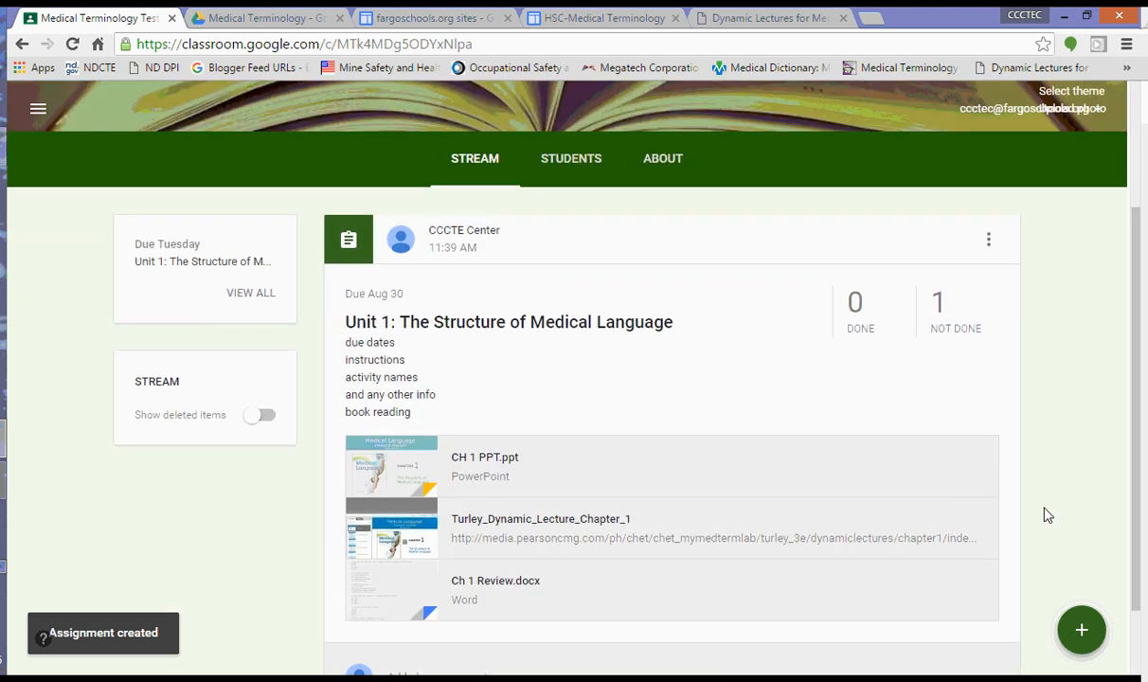
Step: Open the posted Unit 1 assignment for editing, look over its details and attachments, and save it
click(988, 241)
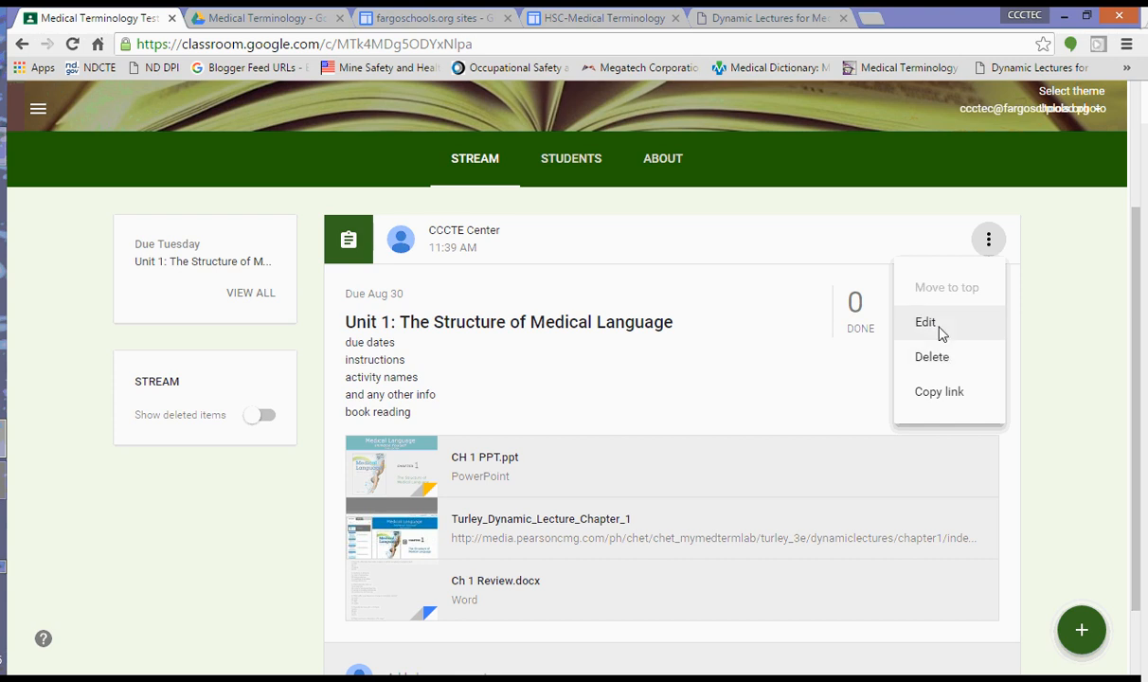
click(938, 326)
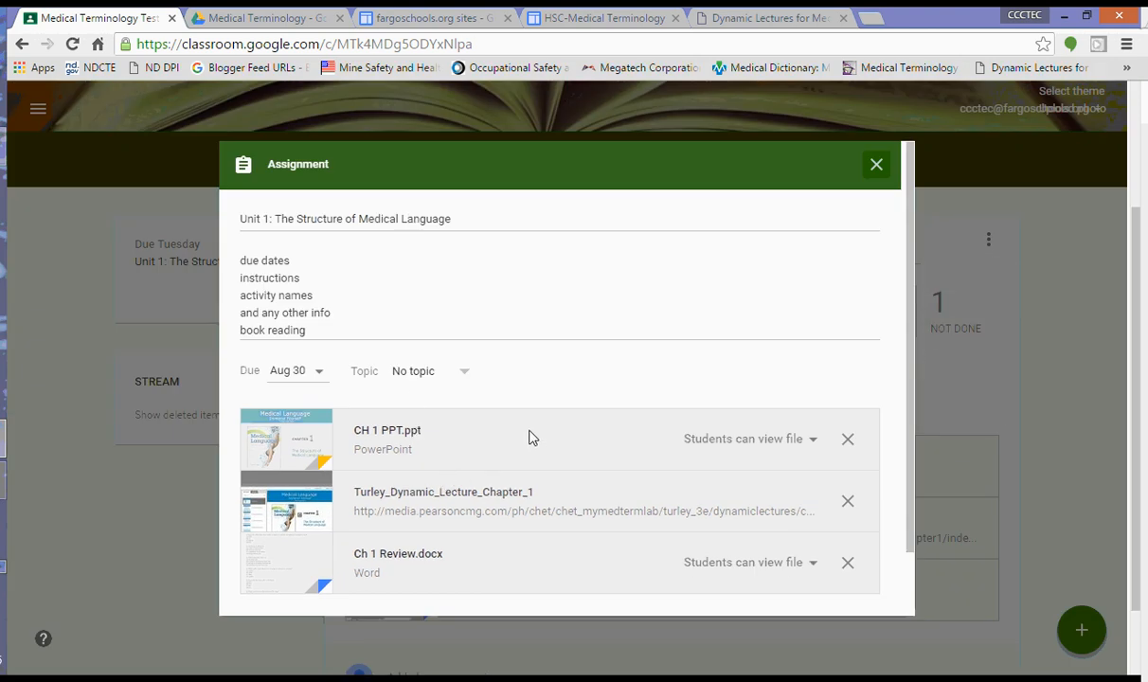
scroll(784, 389, down, 2)
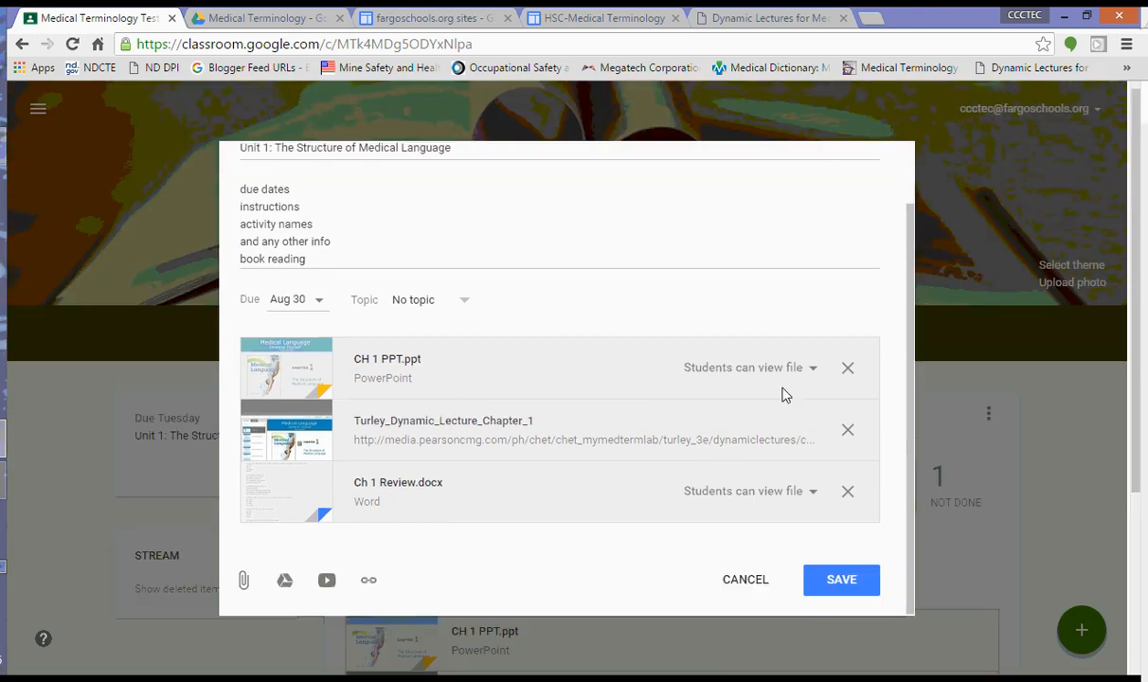
click(842, 579)
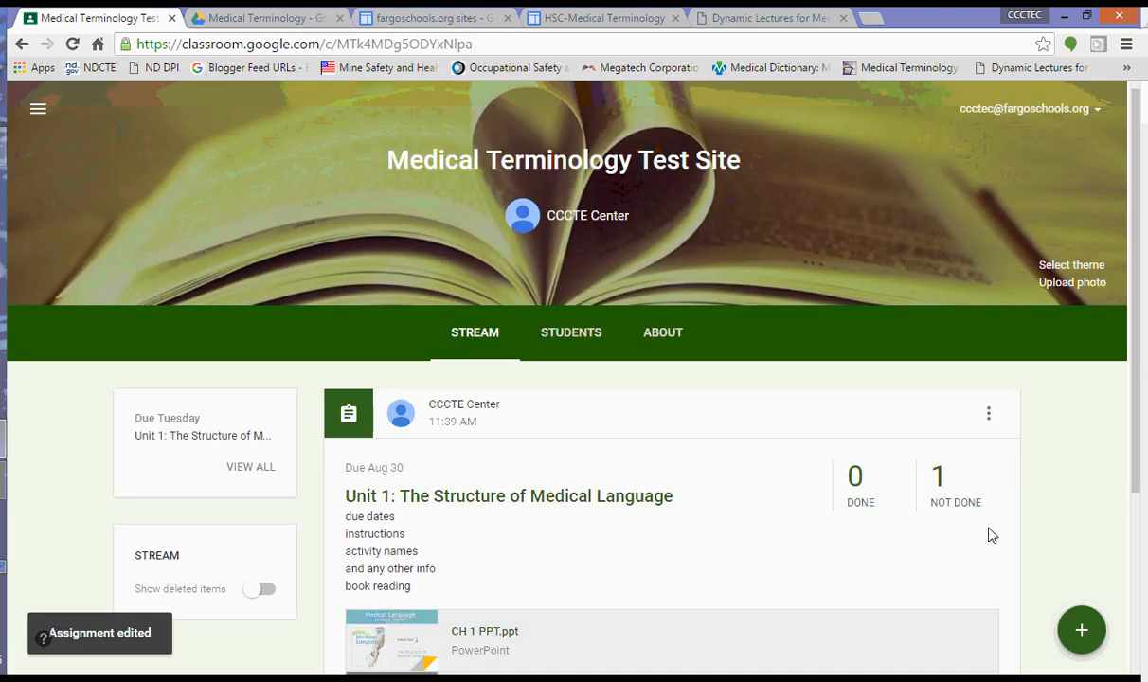
scroll(1059, 520, down, 2)
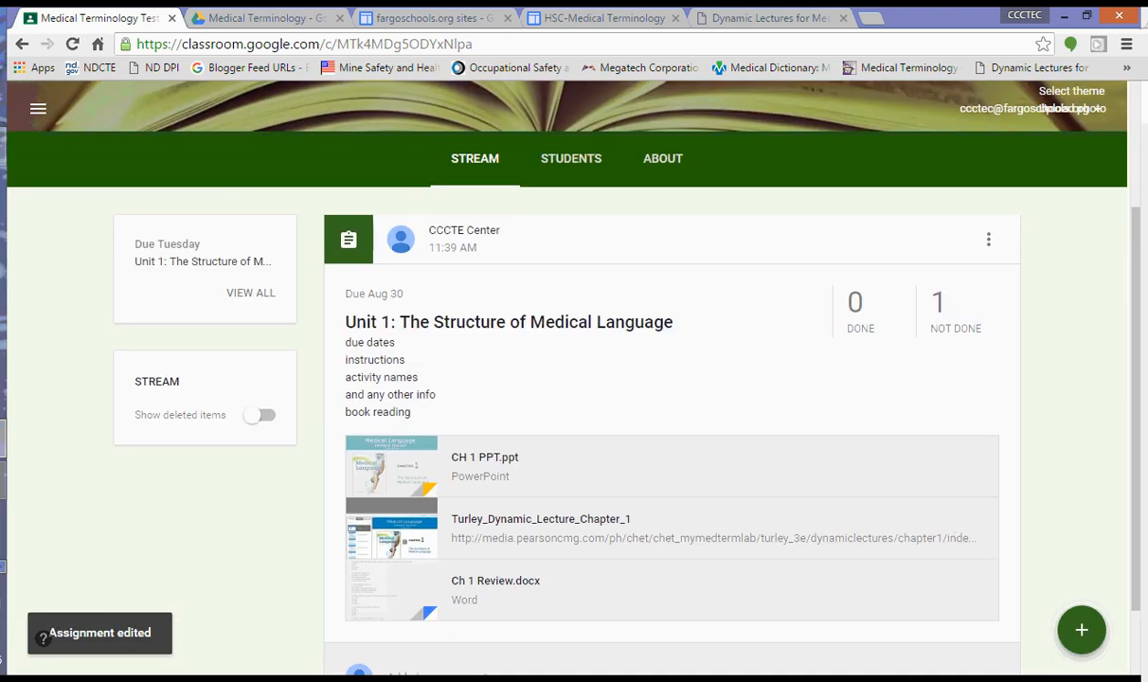